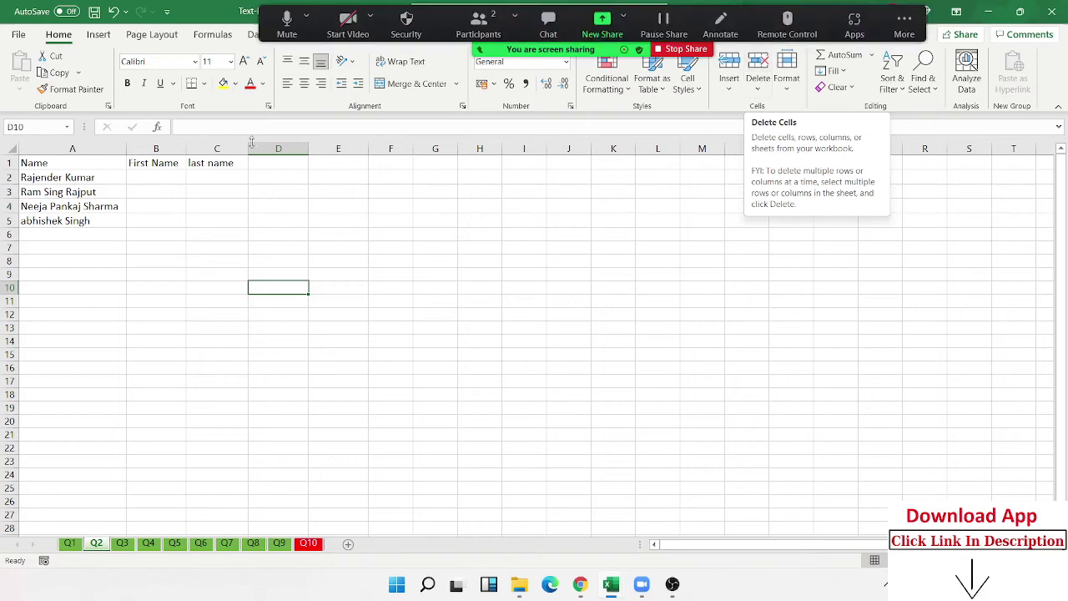
- Review the list of full names in column A, starting from A2
{"action": "left_click", "coordinate": [195, 234]}
{"action": "left_click", "coordinate": [34, 182]}
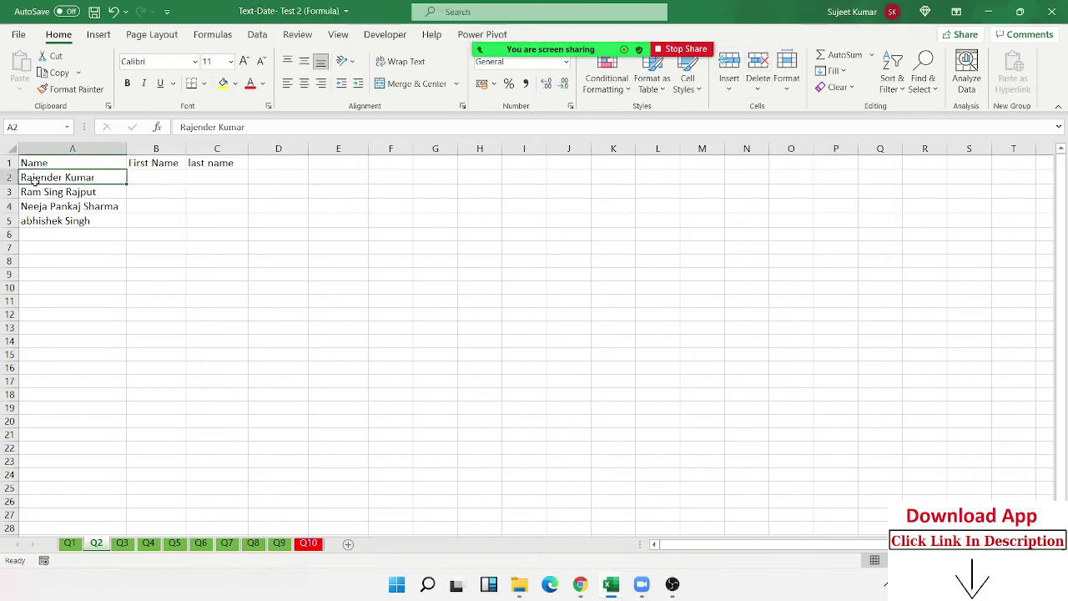
{"action": "mouse_move", "coordinate": [34, 180]}
{"action": "left_mouse_down"}
{"action": "mouse_move", "coordinate": [34, 234]}
{"action": "mouse_move", "coordinate": [39, 220]}
{"action": "left_mouse_up"}
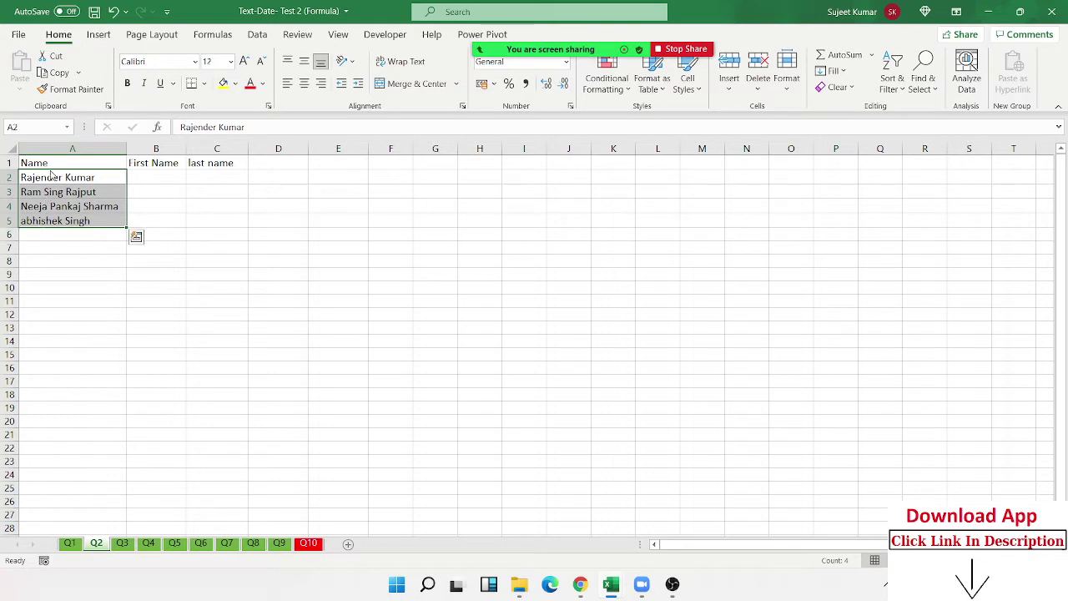
{"action": "left_click", "coordinate": [51, 191]}
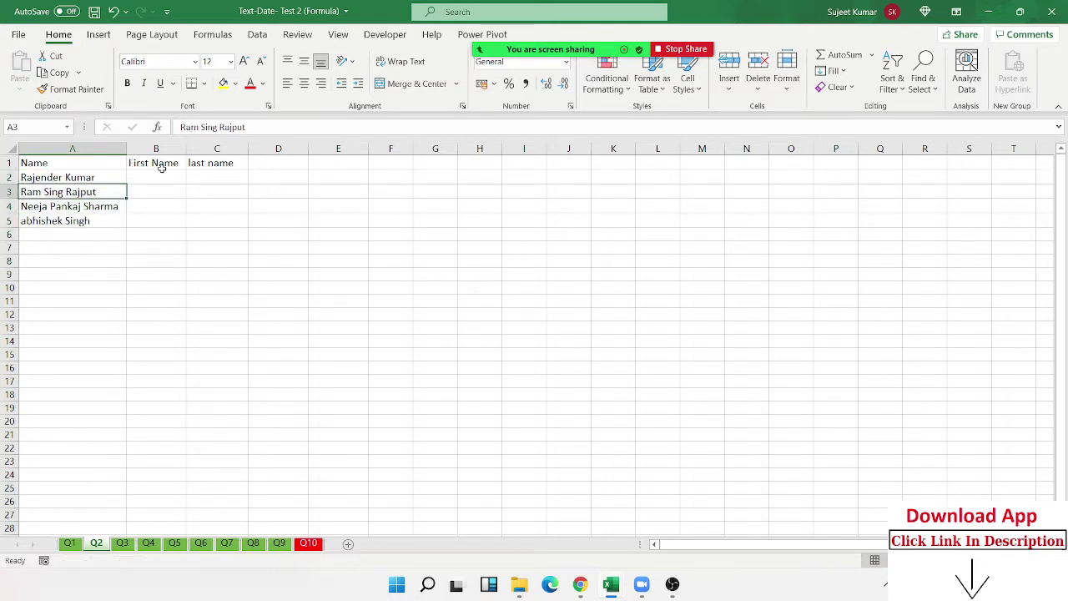
{"action": "left_click", "coordinate": [69, 218]}
{"action": "left_click", "coordinate": [73, 178]}
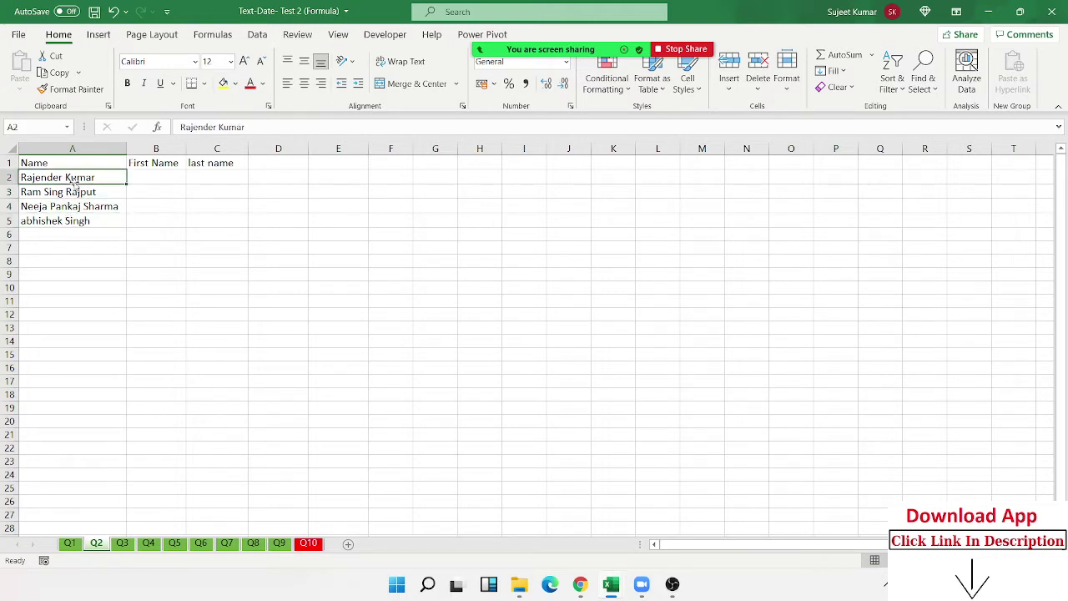
{"action": "left_click", "coordinate": [74, 190]}
{"action": "left_click", "coordinate": [71, 218]}
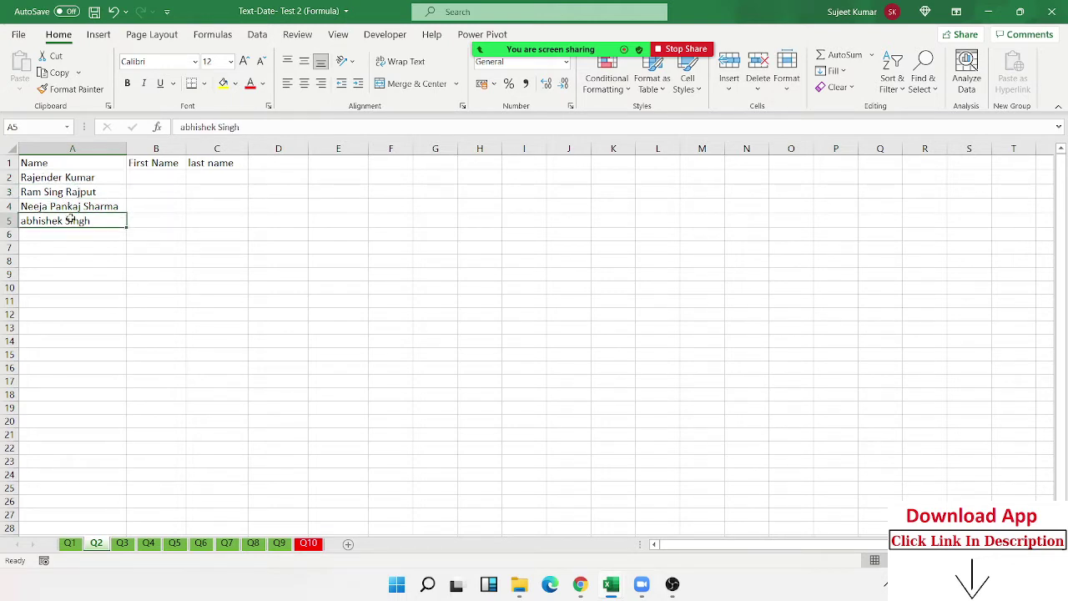
- Enter =FIND(" ",A2,1) in B3 to locate the space in A2's name
{"action": "left_click", "coordinate": [143, 176]}
{"action": "left_click", "coordinate": [142, 189]}
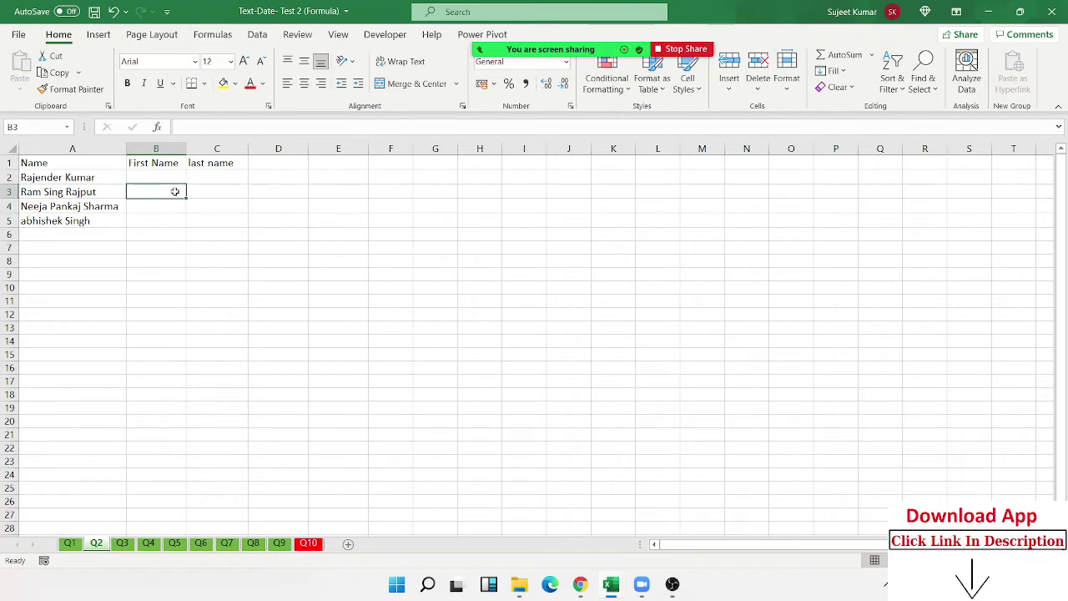
{"action": "type", "text": "=find"}
{"action": "key", "text": "Tab"}
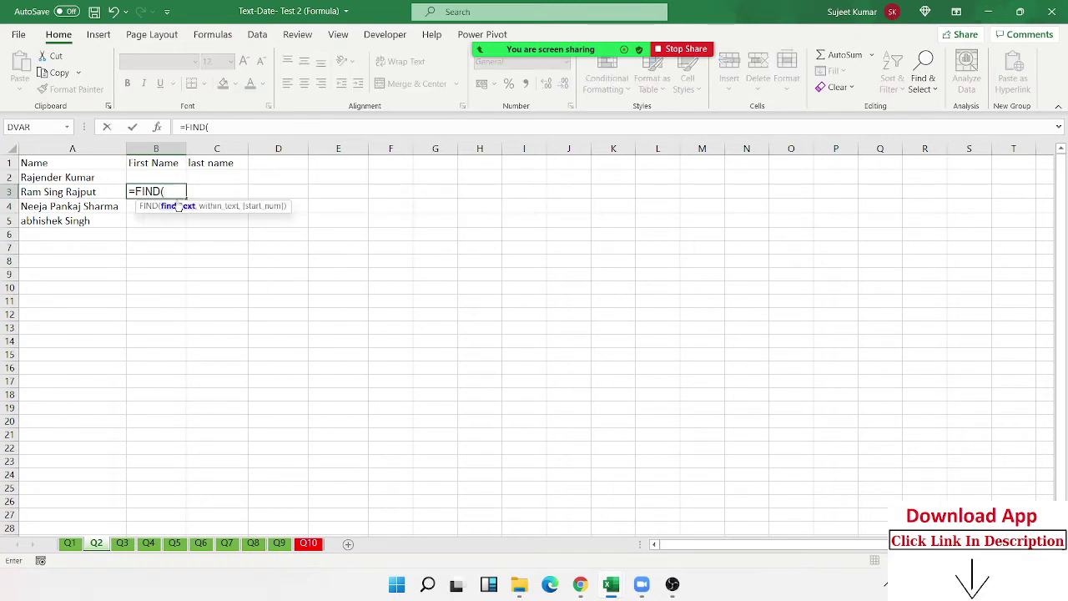
{"action": "type", "text": "\","}
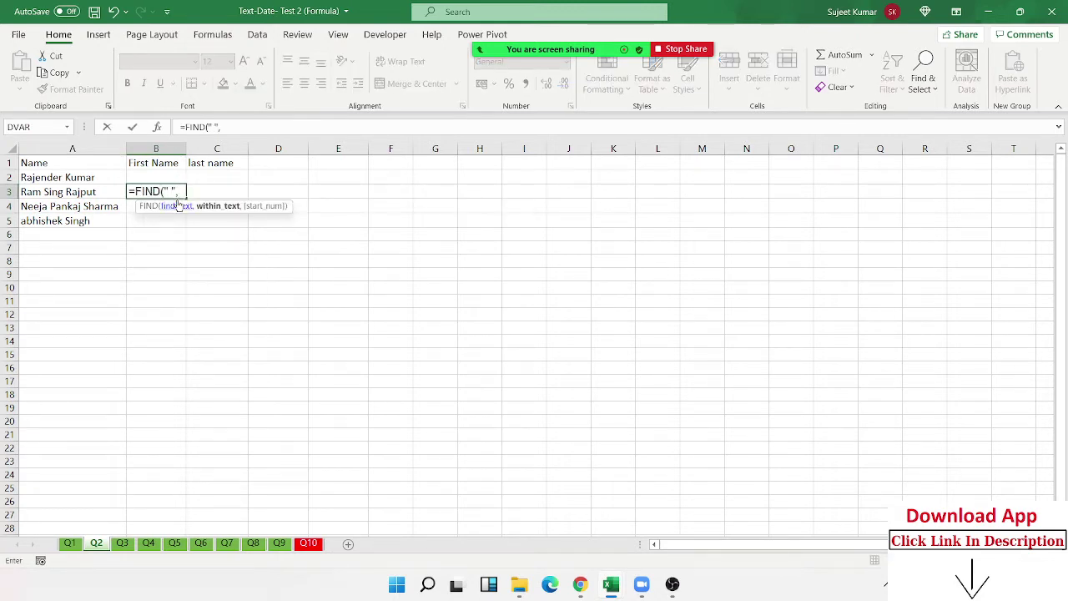
{"action": "key", "text": "Left"}
{"action": "key", "text": "Up"}
{"action": "type", "text": ","}
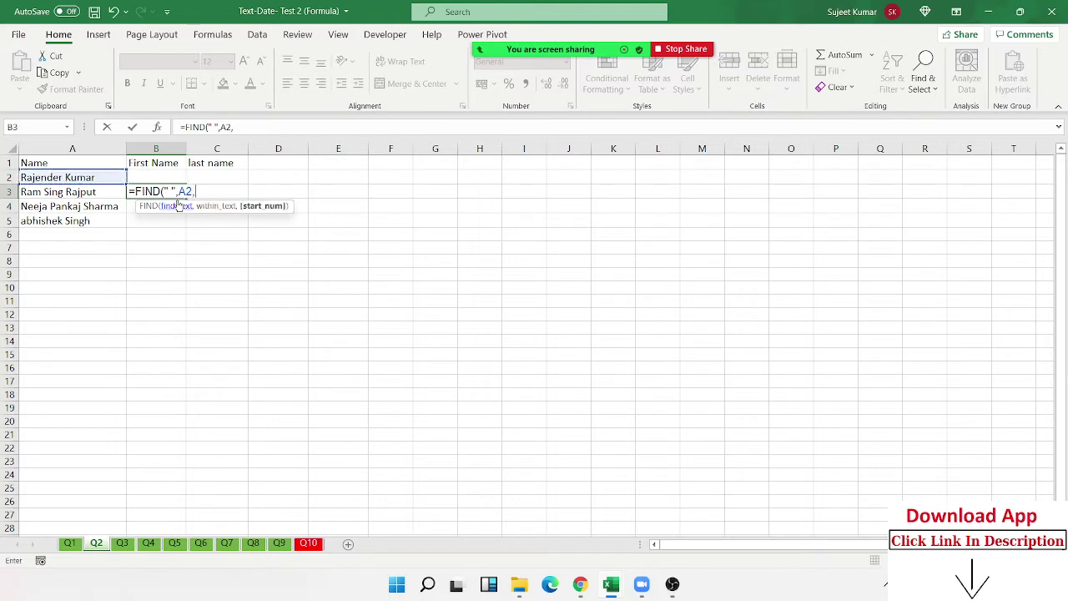
{"action": "type", "text": "1"}
{"action": "key", "text": "Return"}
- Enter =LEFT(A2,B3-1) in B2 so it shows the first name Rajender
{"action": "key", "text": "Up"}
{"action": "key", "text": "Up"}
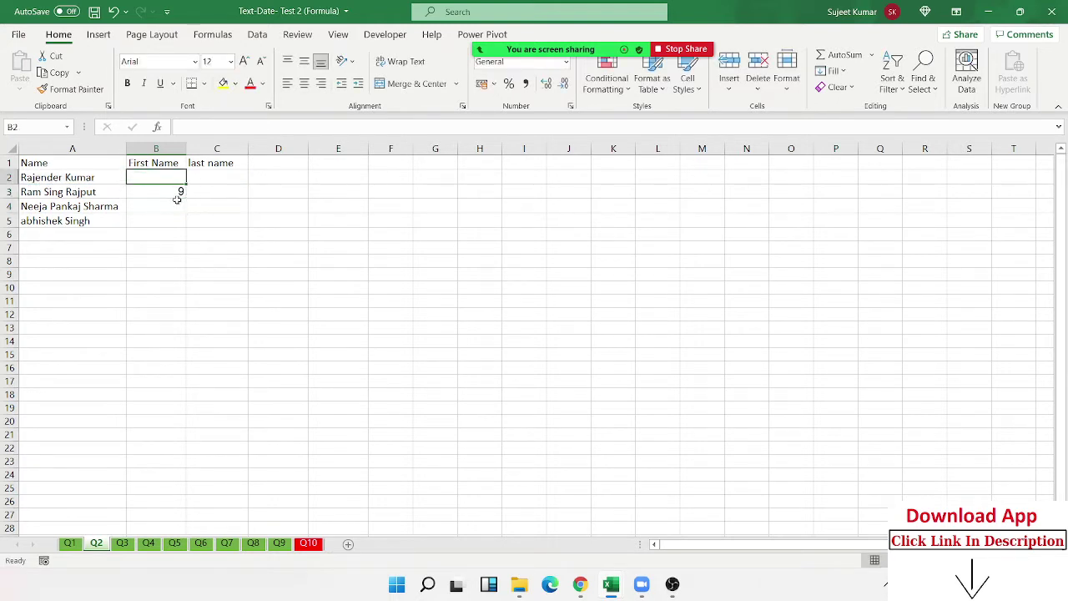
{"action": "key", "text": "Up"}
{"action": "key", "text": "Down"}
{"action": "type", "text": "=len"}
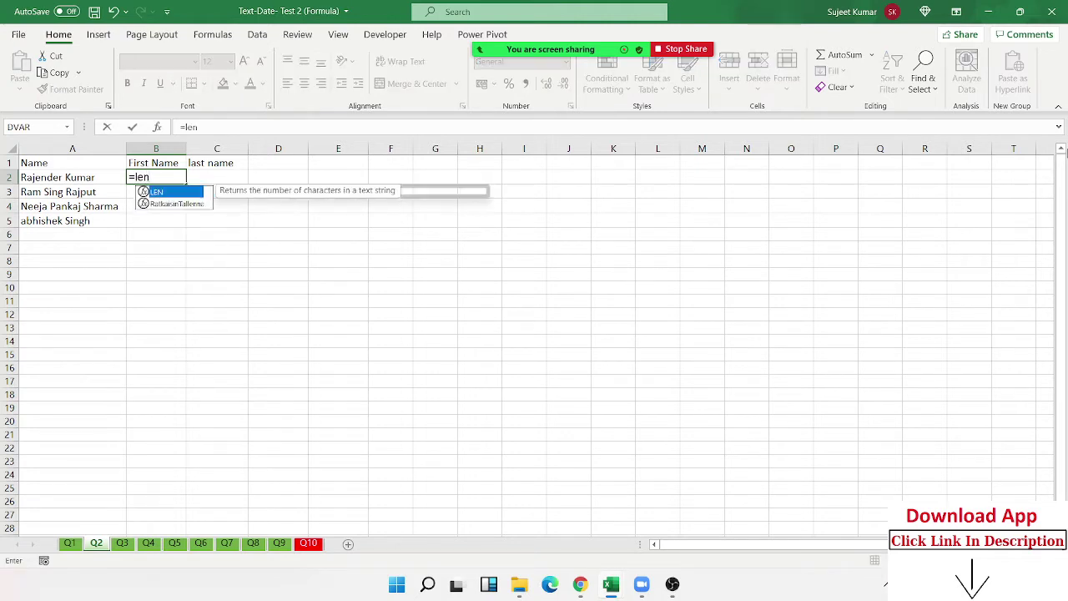
{"action": "key", "text": "BackSpace"}
{"action": "key", "text": "Tab"}
{"action": "key", "text": "Left"}
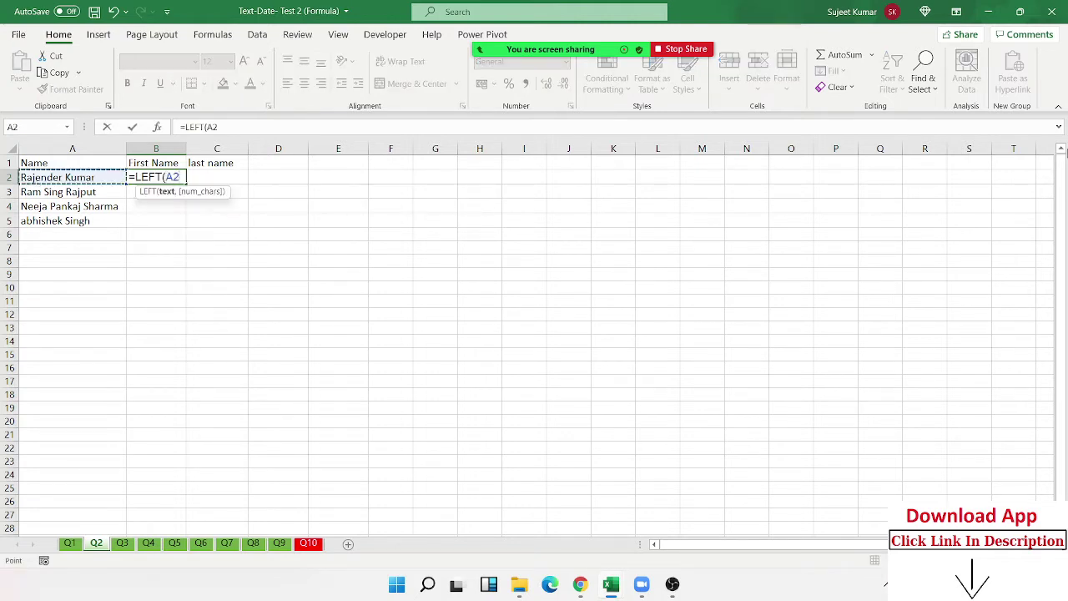
{"action": "type", "text": ","}
{"action": "key", "text": "Down"}
{"action": "type", "text": "-"}
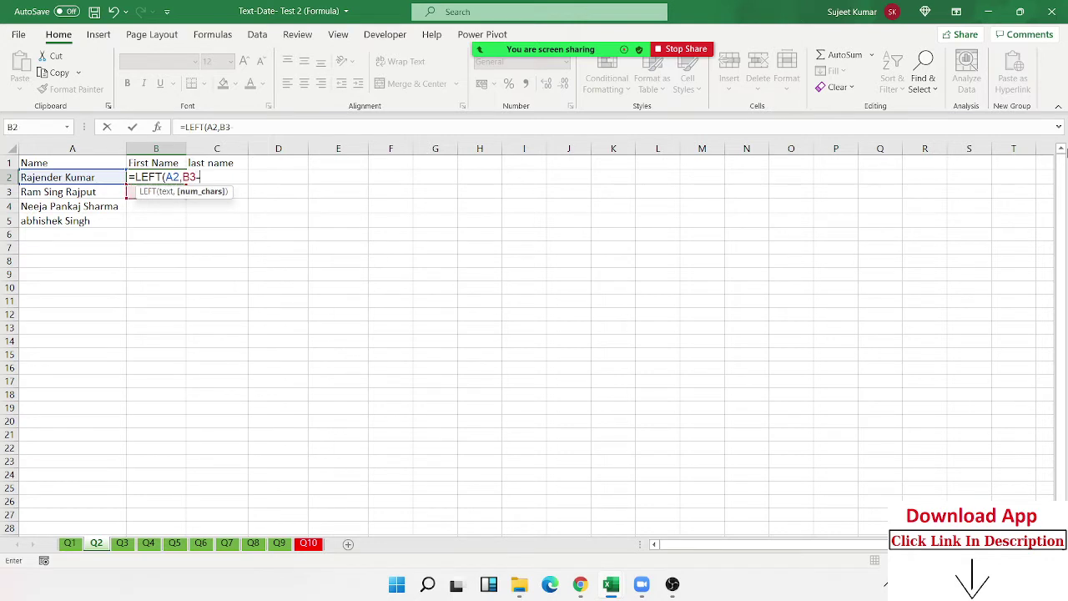
{"action": "type", "text": "1"}
{"action": "key", "text": "Return"}
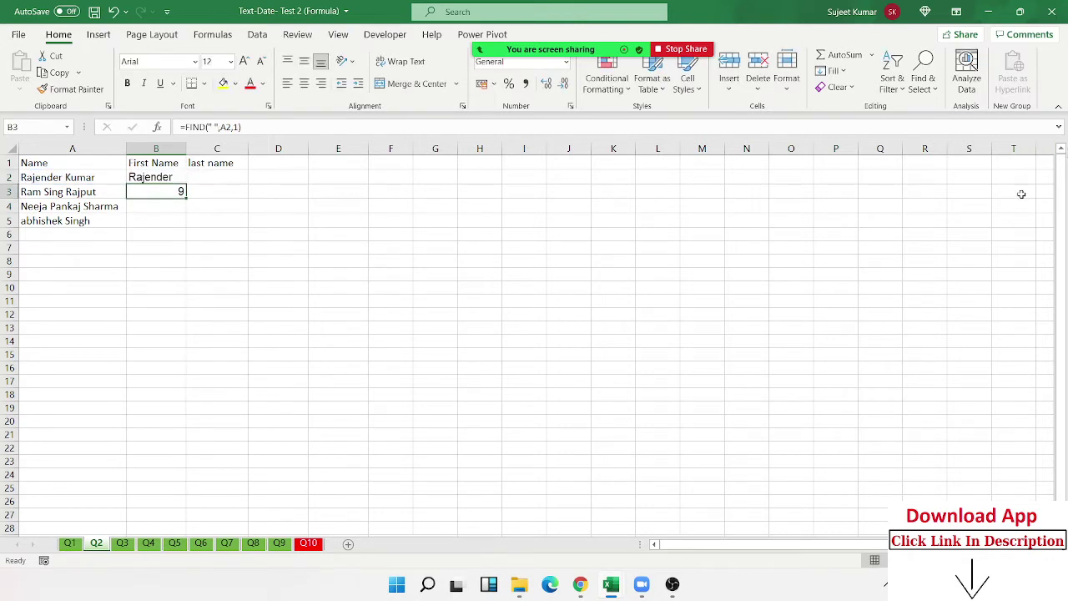
{"action": "double_click", "coordinate": [178, 193]}
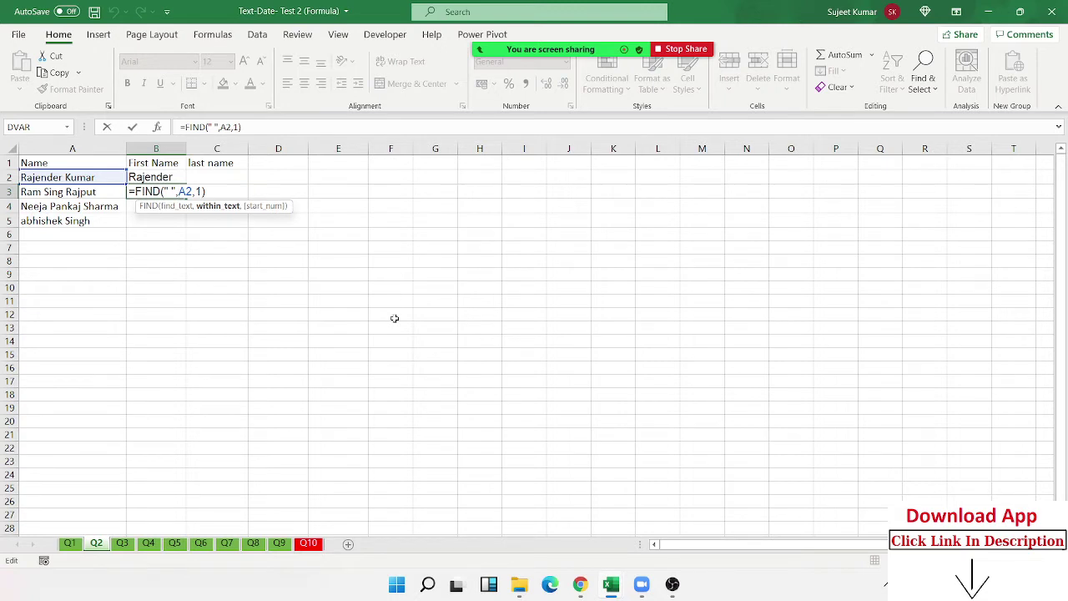
{"action": "key", "text": "Return"}
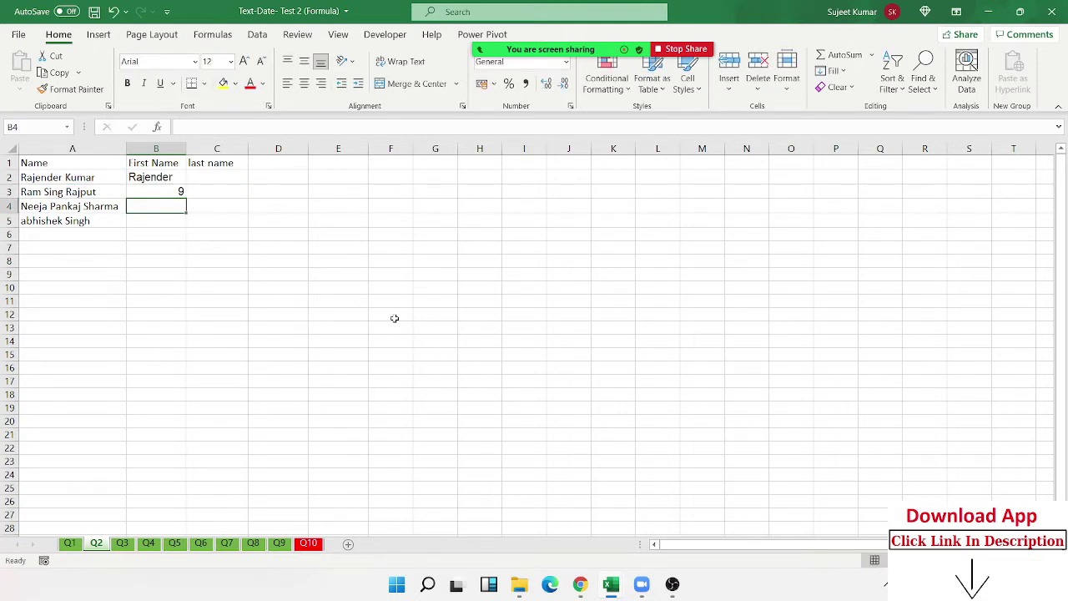
{"action": "left_click", "coordinate": [162, 190]}
{"action": "left_click", "coordinate": [163, 177]}
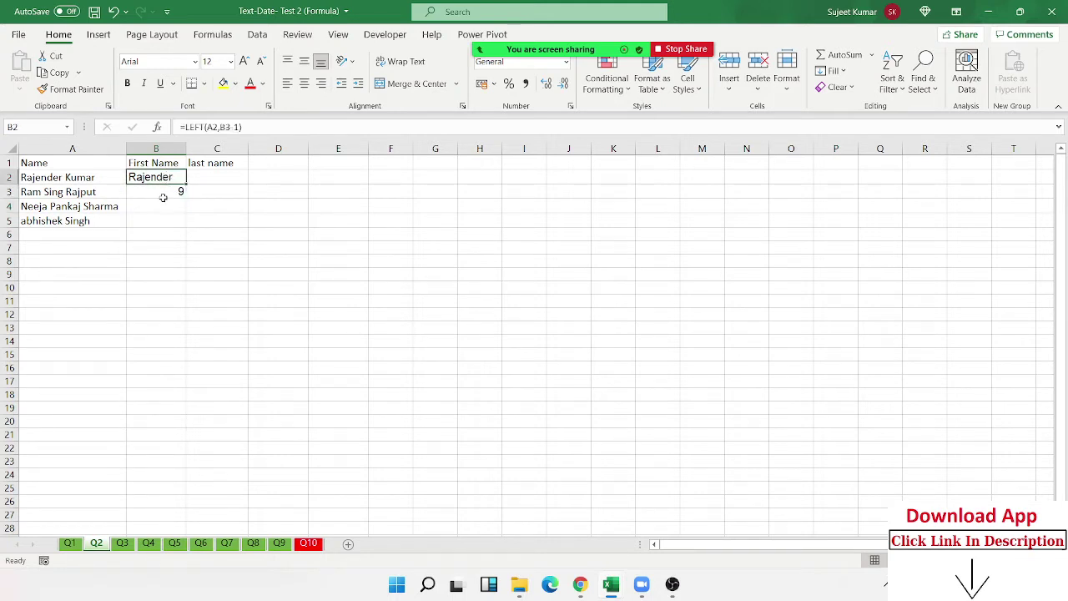
{"action": "left_click", "coordinate": [164, 197]}
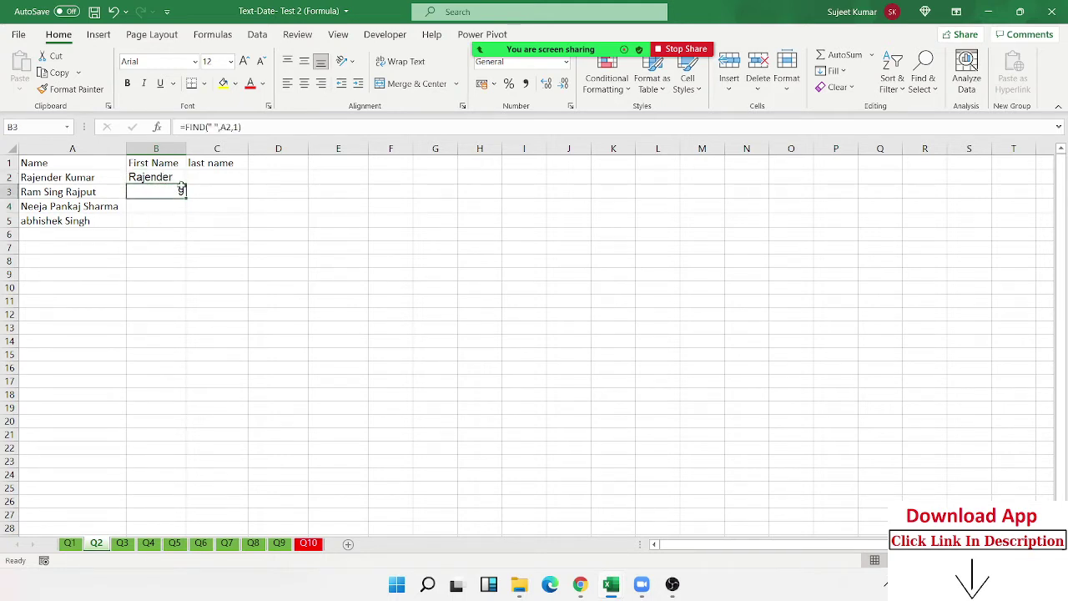
{"action": "left_click", "coordinate": [170, 215]}
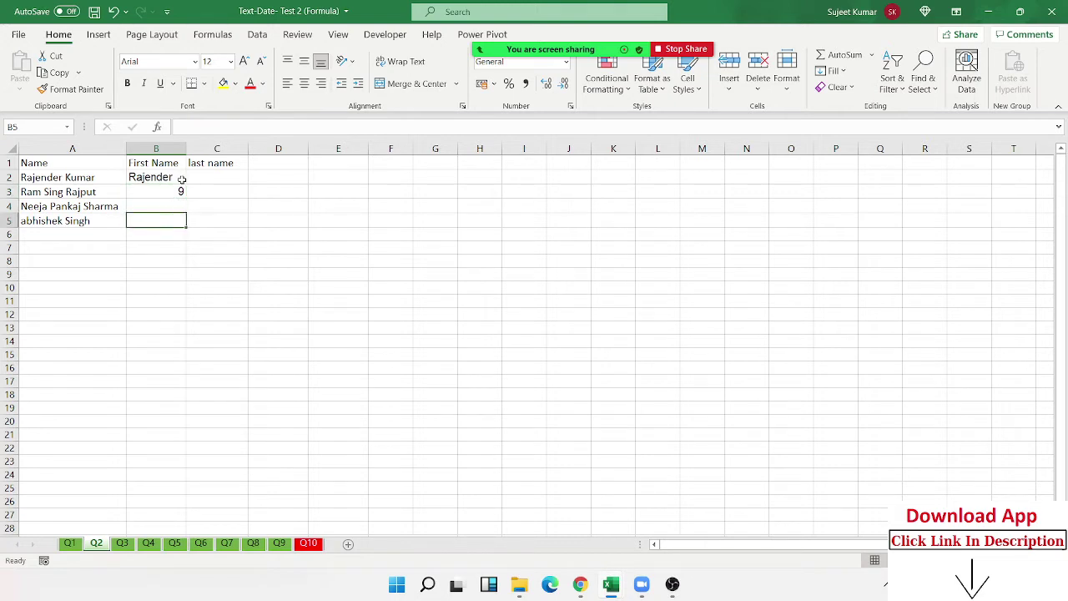
{"action": "left_click", "coordinate": [181, 178]}
{"action": "left_click", "coordinate": [202, 178]}
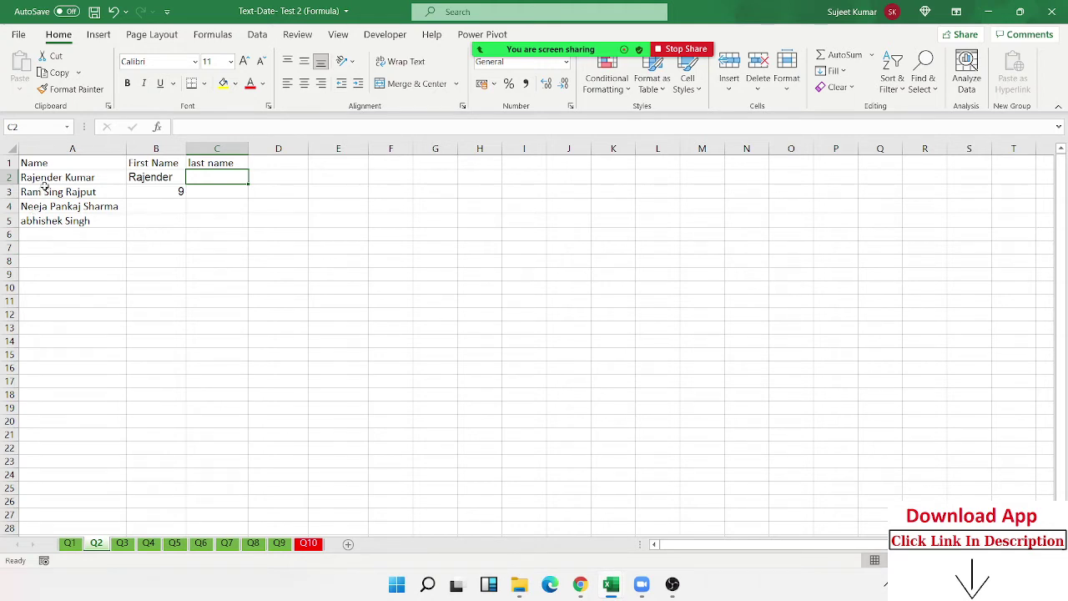
- Start a RIGHT formula in C2 that takes text from the full name in A2
{"action": "left_click_drag", "start_coordinate": [41, 192], "coordinate": [41, 178]}
{"action": "left_click", "coordinate": [74, 178]}
{"action": "left_click", "coordinate": [221, 180]}
{"action": "type", "text": "="}
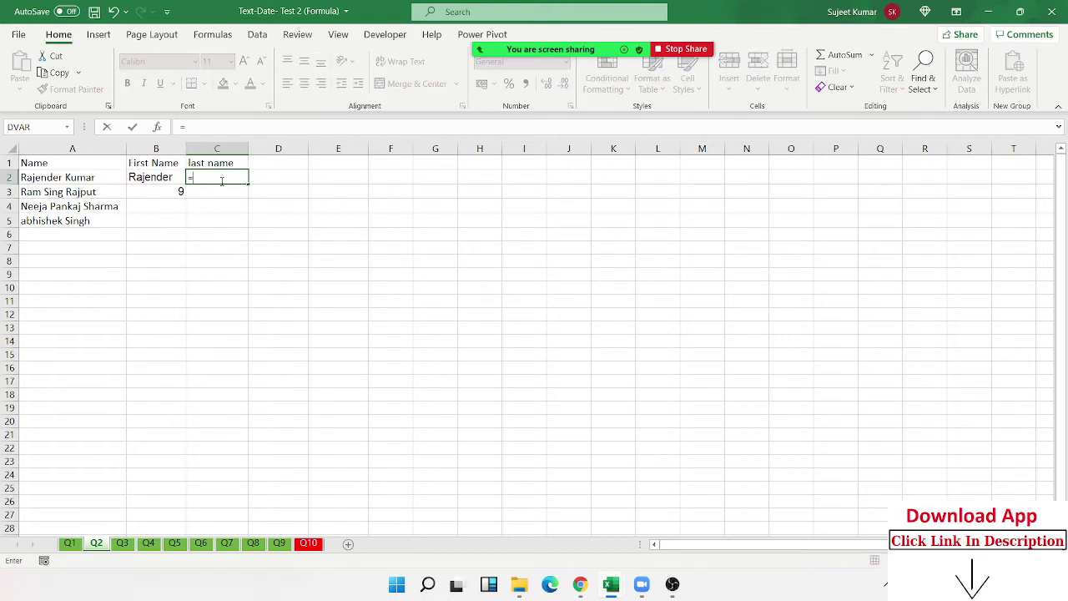
{"action": "type", "text": "ri"}
{"action": "key", "text": "Tab"}
{"action": "key", "text": "Left"}
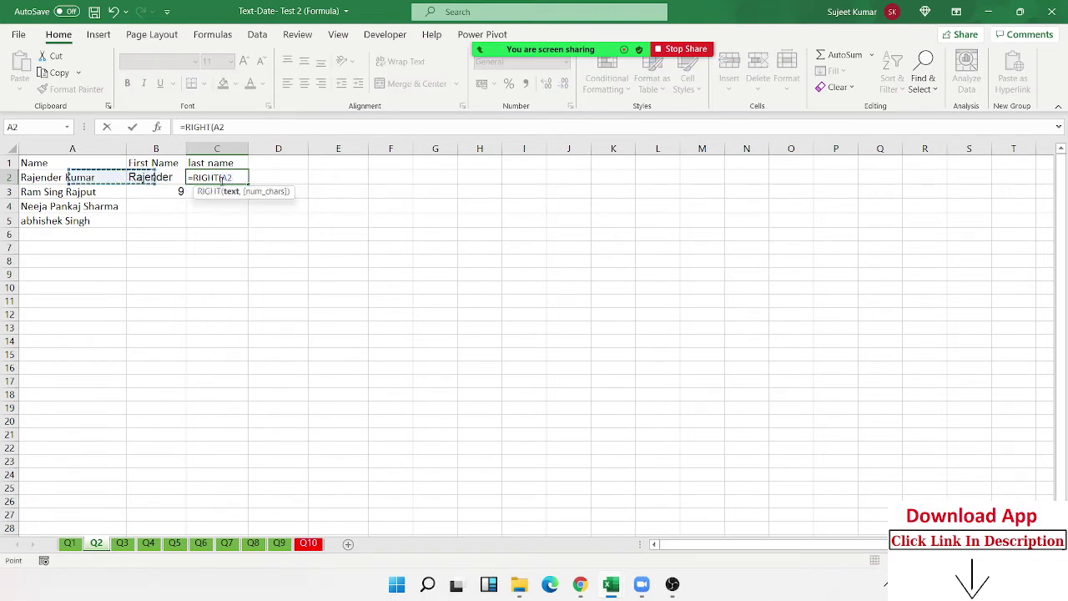
{"action": "key", "text": "Left"}
- Complete C2 as =RIGHT(A2,LEN(A2)-B3) so it returns Kumar
{"action": "type", "text": ",l"}
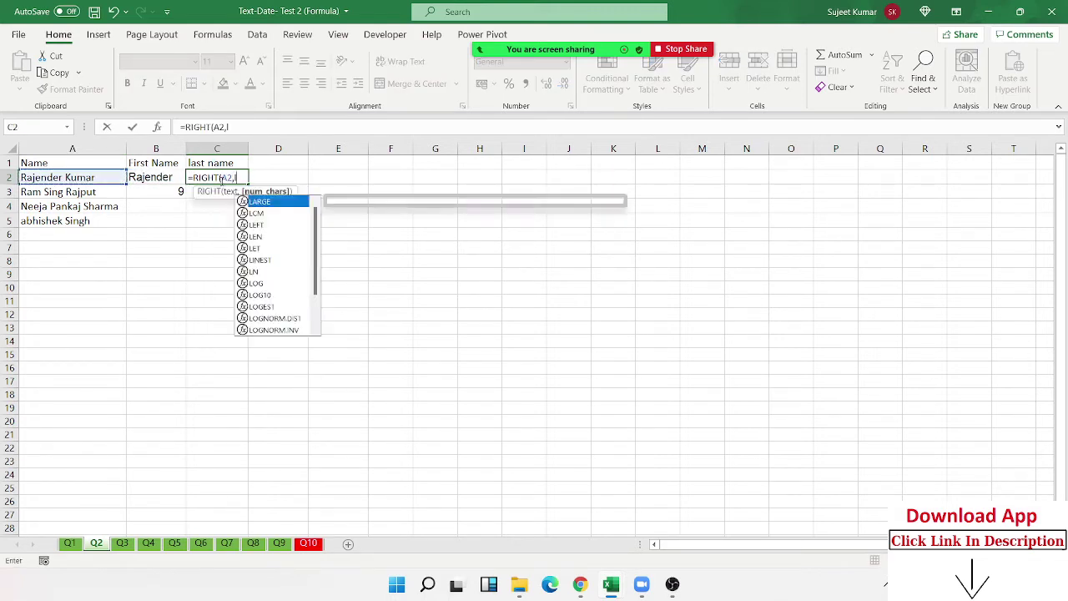
{"action": "type", "text": "en"}
{"action": "key", "text": "BackSpace"}
{"action": "key", "text": "BackSpace"}
{"action": "key", "text": "BackSpace"}
{"action": "type", "text": "l"}
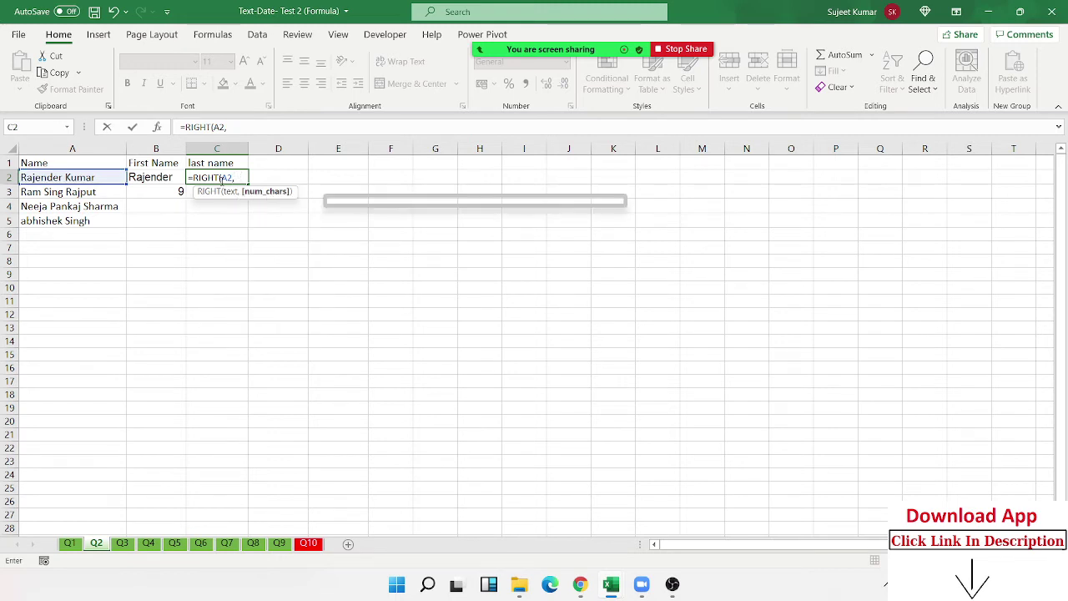
{"action": "type", "text": "e"}
{"action": "key", "text": "Down"}
{"action": "key", "text": "Tab"}
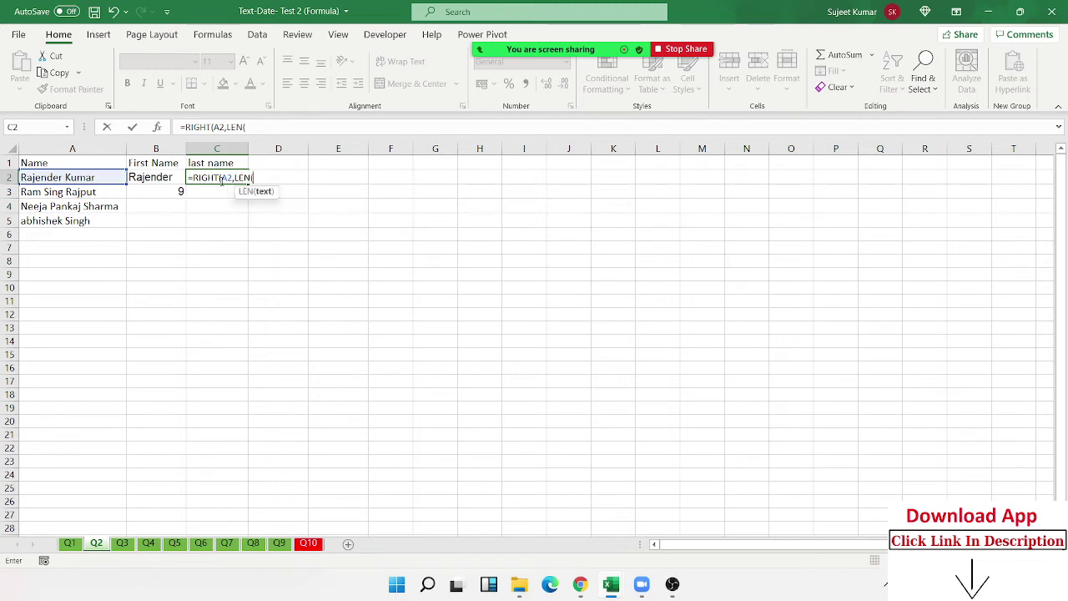
{"action": "key", "text": "Left"}
{"action": "key", "text": "Left"}
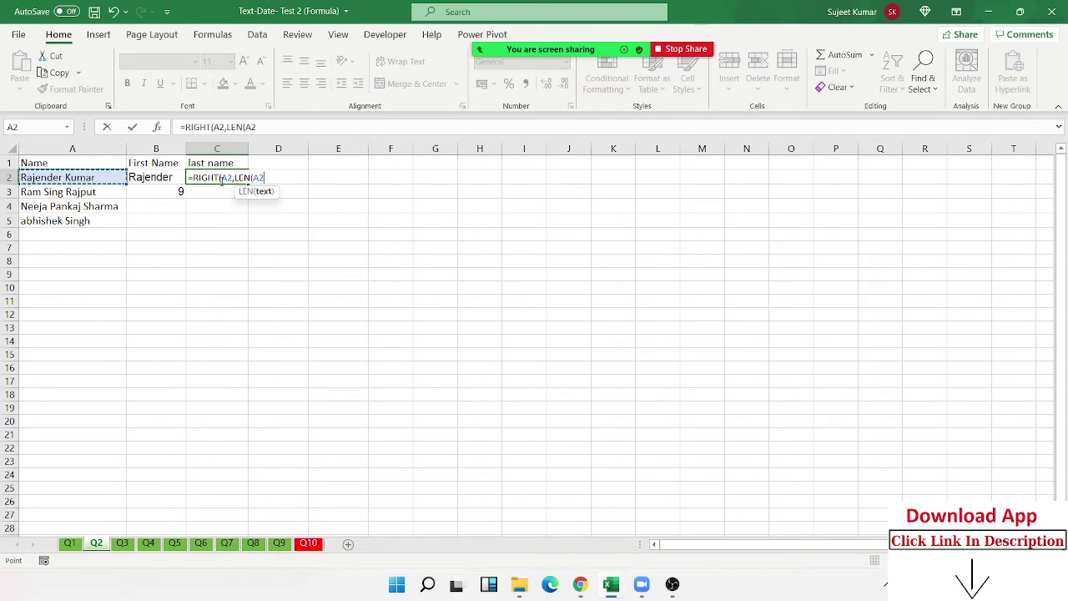
{"action": "type", "text": ")-"}
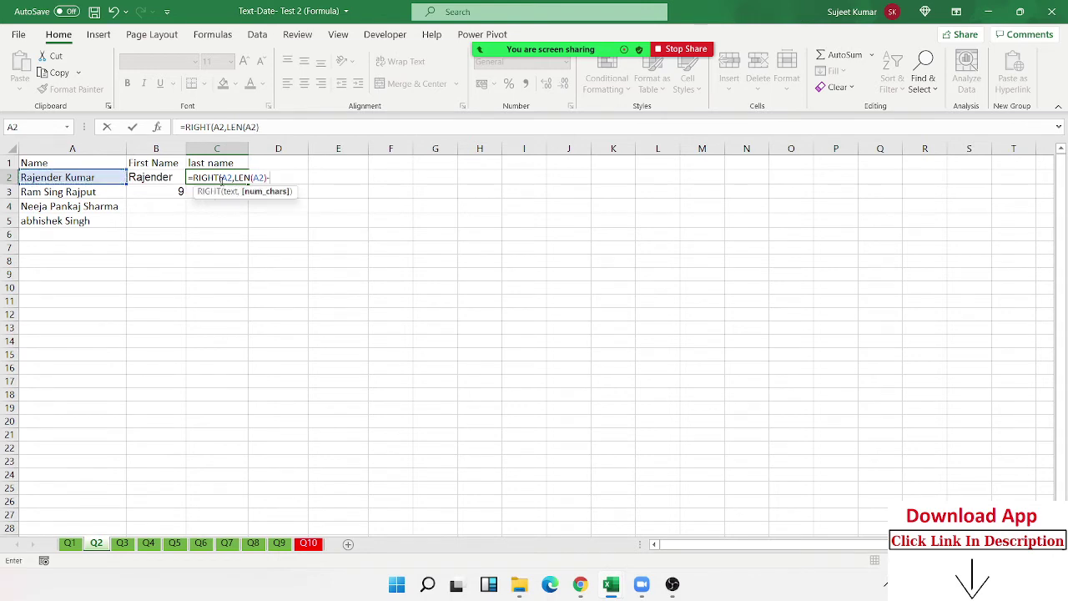
{"action": "key", "text": "Down"}
{"action": "key", "text": "Left"}
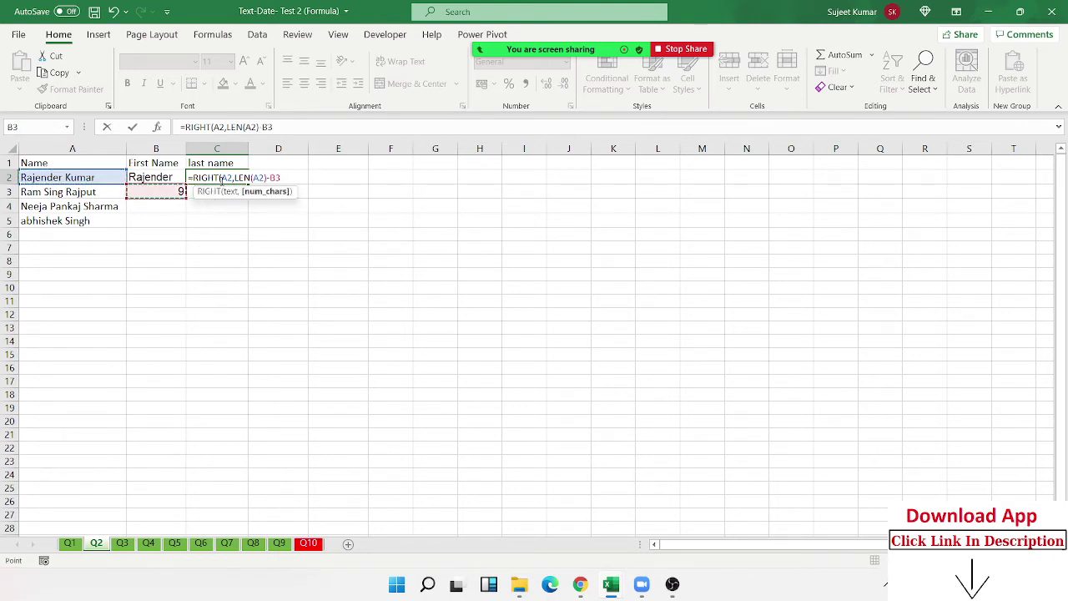
{"action": "key", "text": "Return"}
{"action": "key", "text": "Return"}
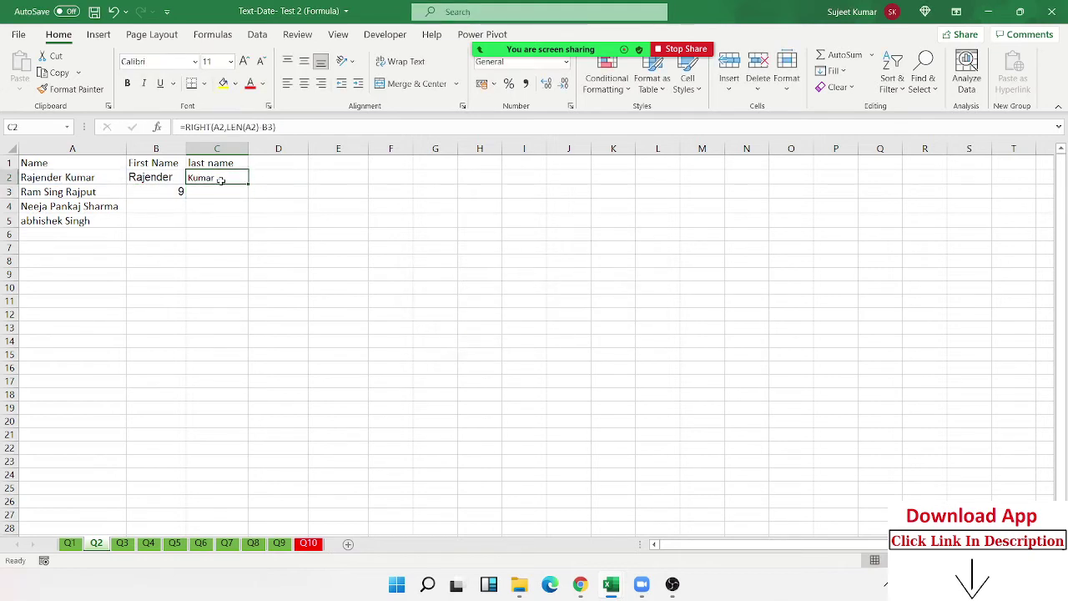
{"action": "key", "text": "Left"}
{"action": "key", "text": "Right"}
{"action": "key", "text": "Down"}
{"action": "key", "text": "Left"}
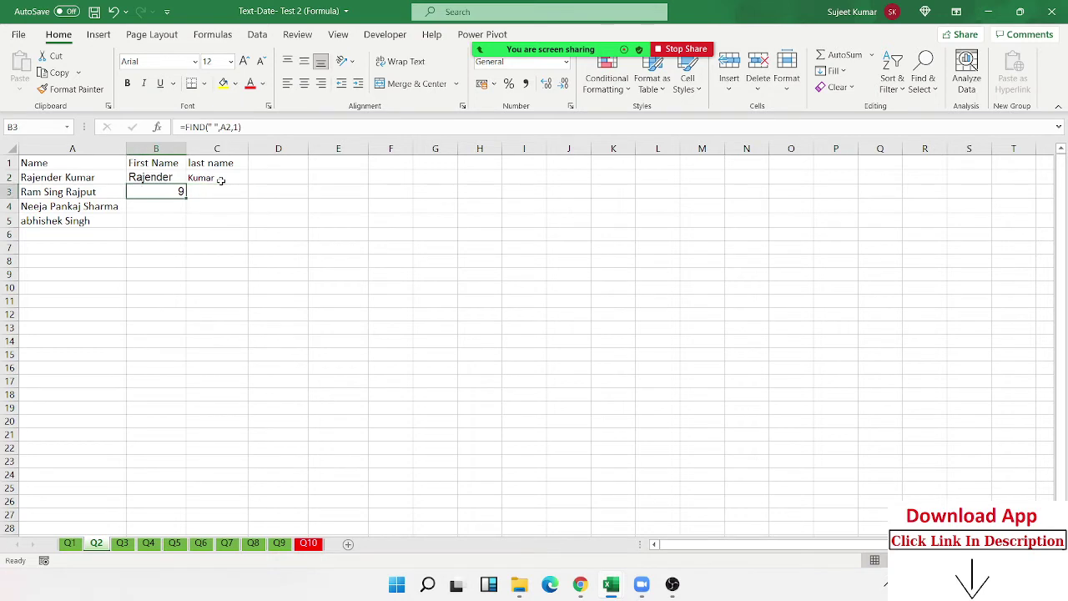
{"action": "key", "text": "Left"}
{"action": "key", "text": "Up"}
{"action": "key", "text": "Right"}
{"action": "key", "text": "Left"}
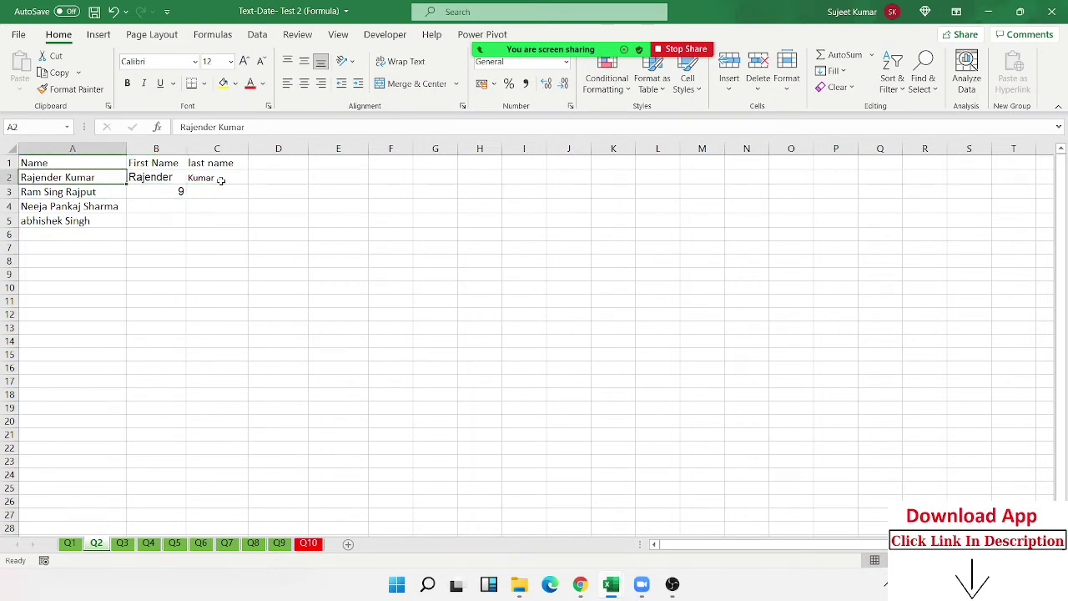
{"action": "key", "text": "F2"}
{"action": "type", "text": "S"}
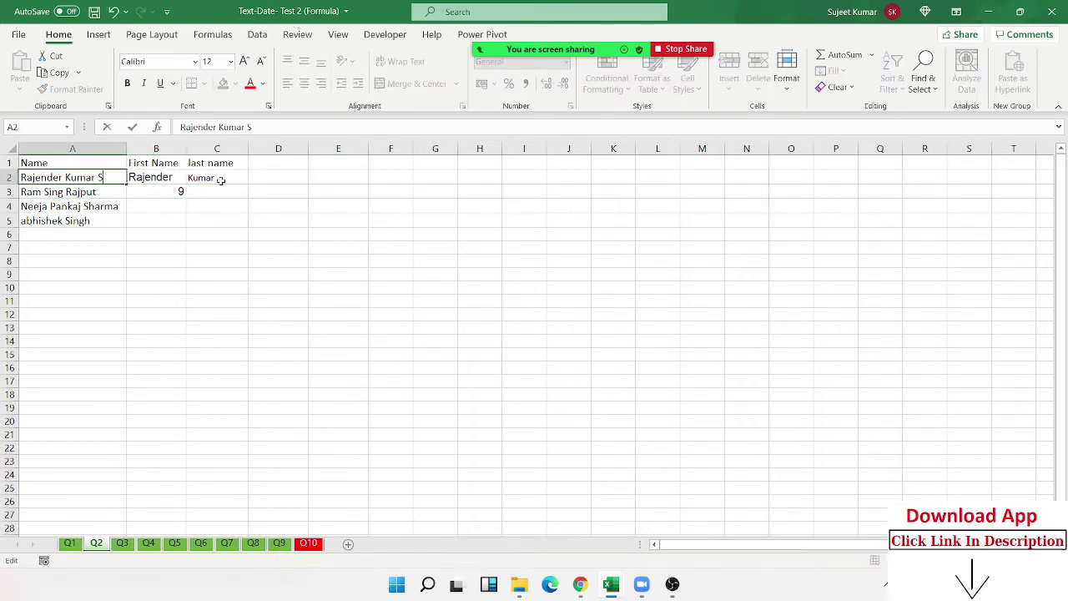
{"action": "type", "text": "ingh"}
{"action": "key", "text": "Return"}
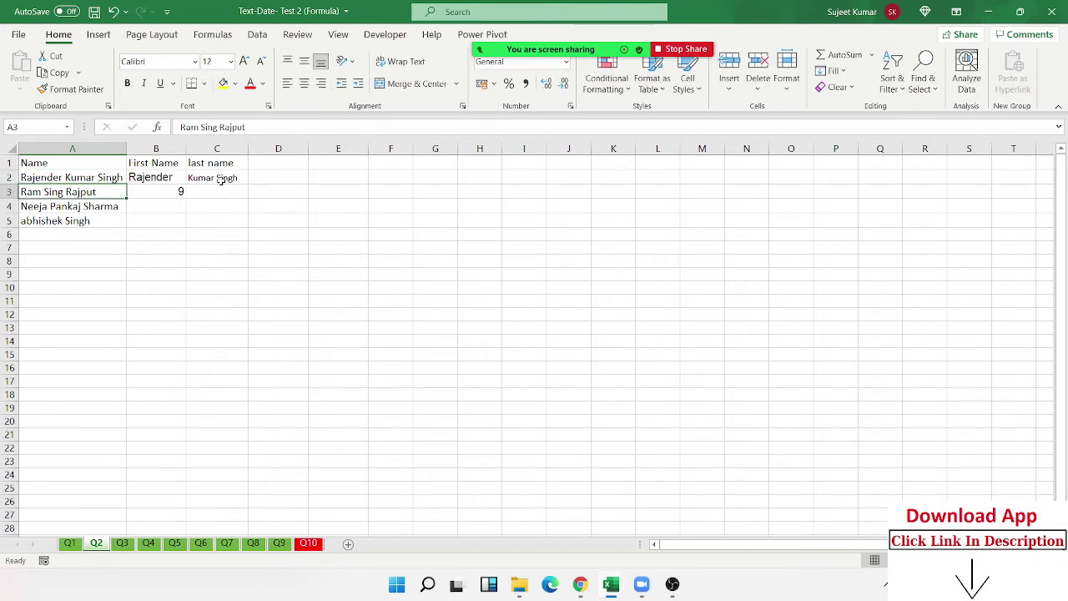
{"action": "key", "text": "Right"}
{"action": "key", "text": "Right"}
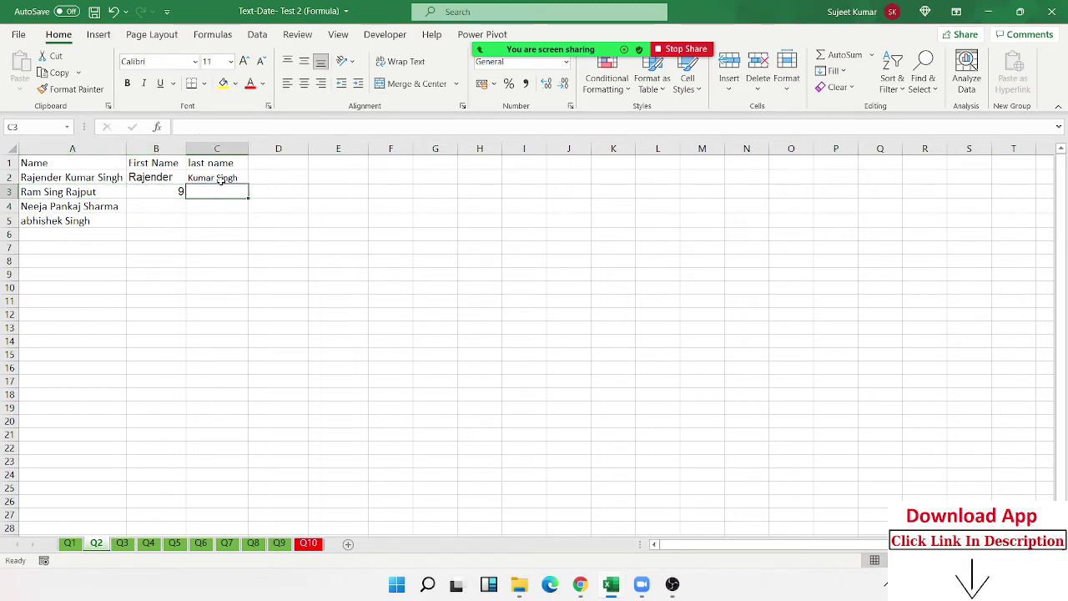
- Enter =FIND(" ",A2,B3+1) in C3, returning 15 for the second space
{"action": "type", "text": "=find"}
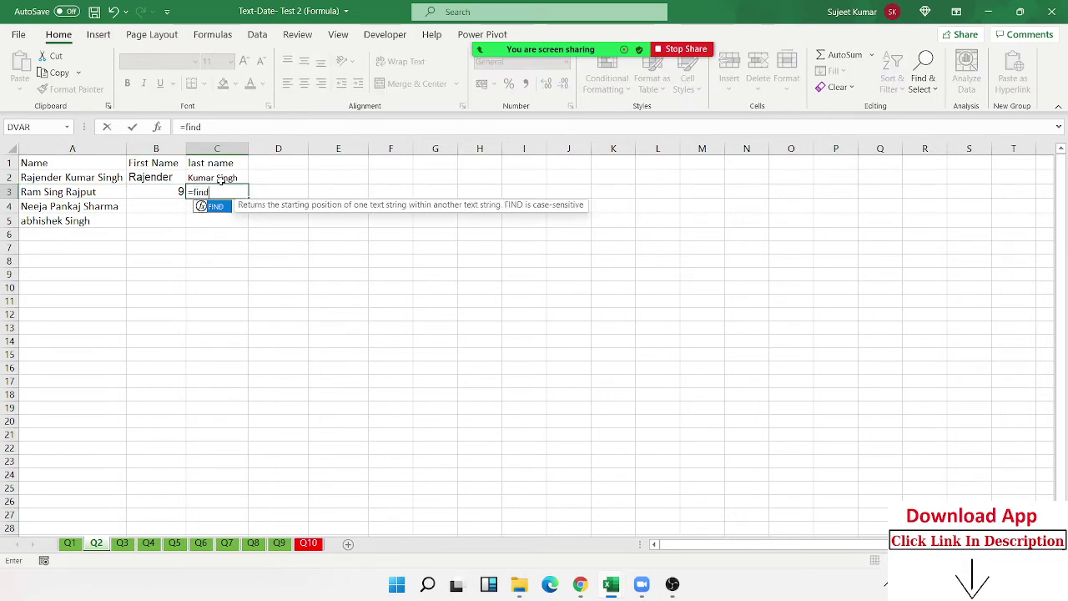
{"action": "key", "text": "Tab"}
{"action": "type", "text": "\" \""}
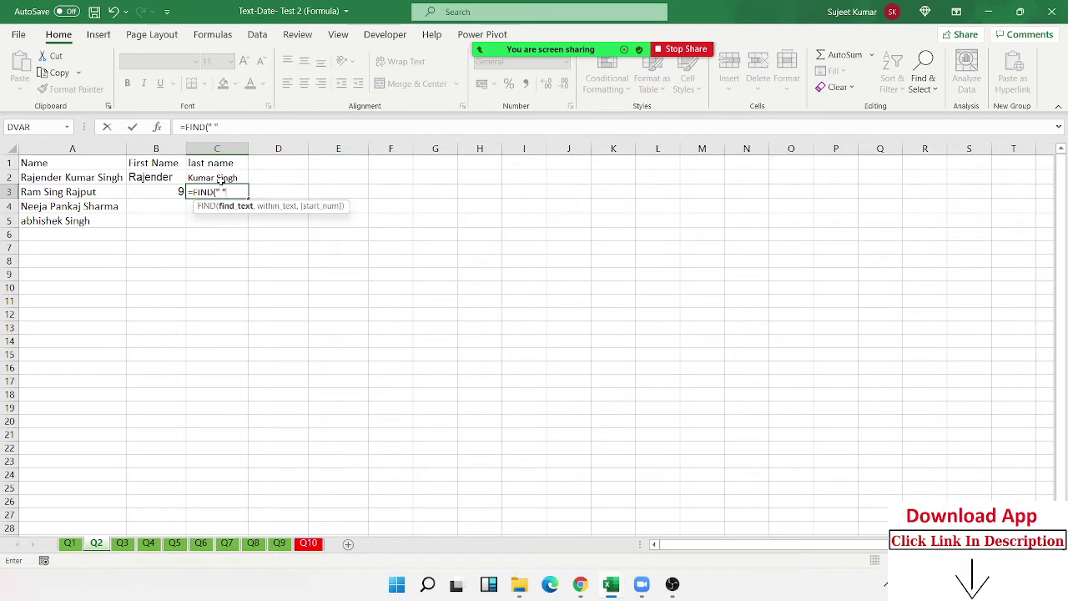
{"action": "type", "text": ","}
{"action": "key", "text": "Left"}
{"action": "key", "text": "Up"}
{"action": "key", "text": "Left"}
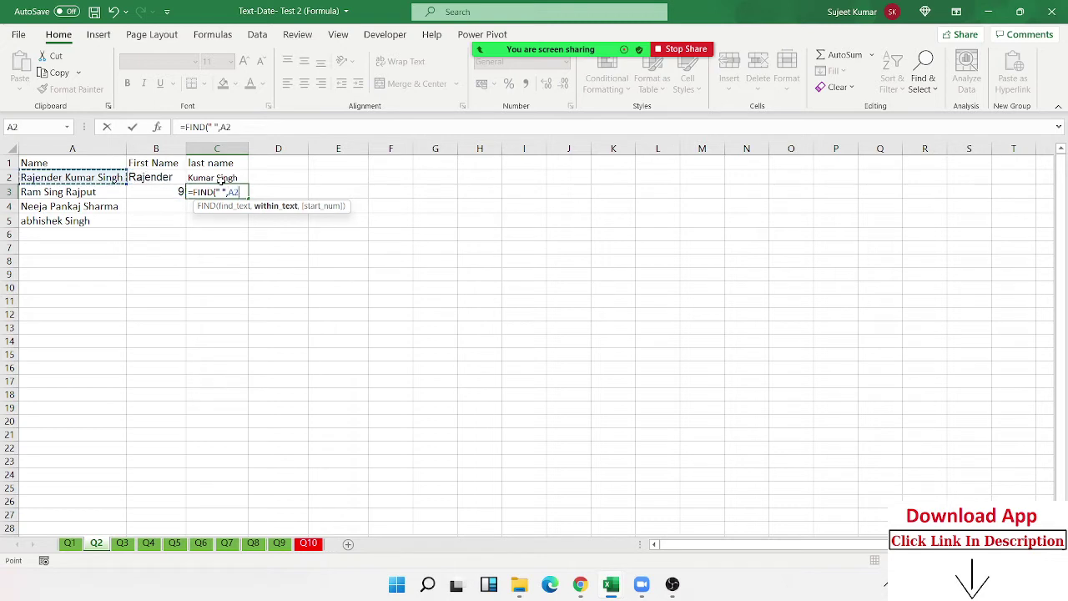
{"action": "type", "text": ","}
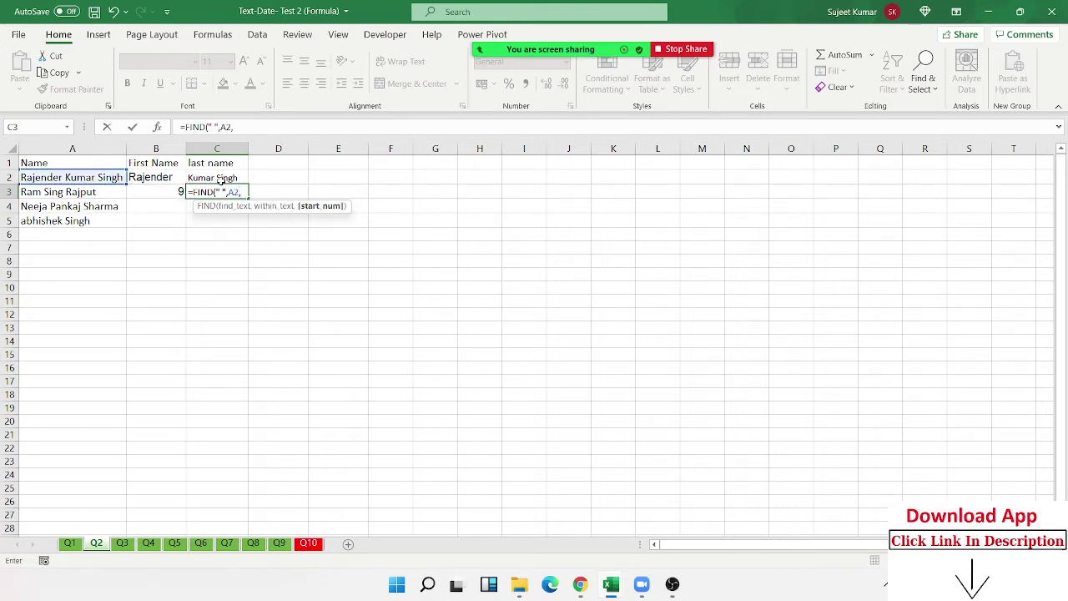
{"action": "key", "text": "Left"}
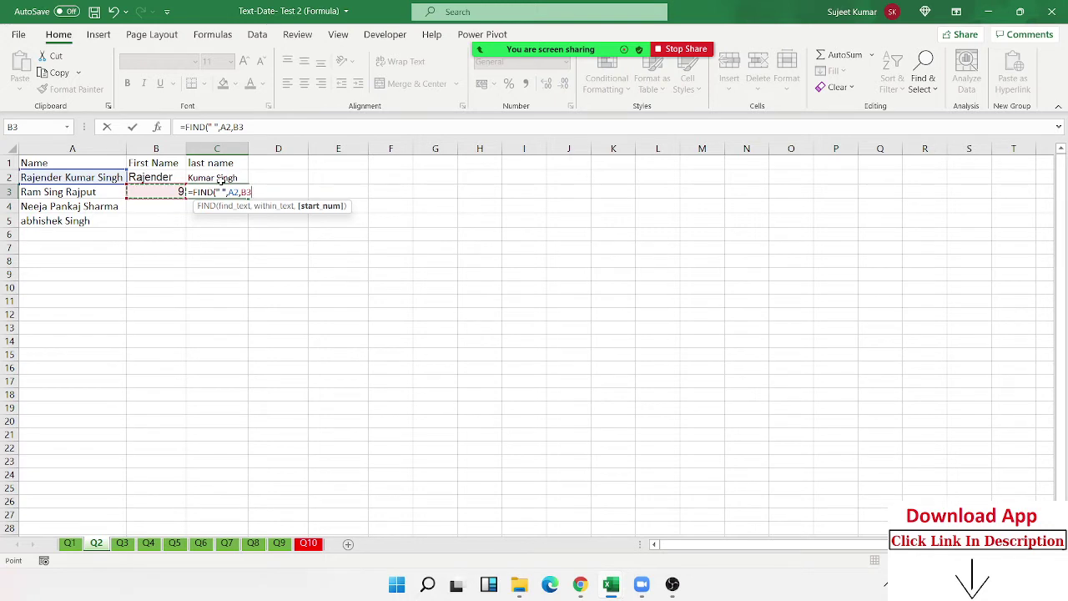
{"action": "type", "text": "+"}
{"action": "type", "text": ")"}
{"action": "key", "text": "Return"}
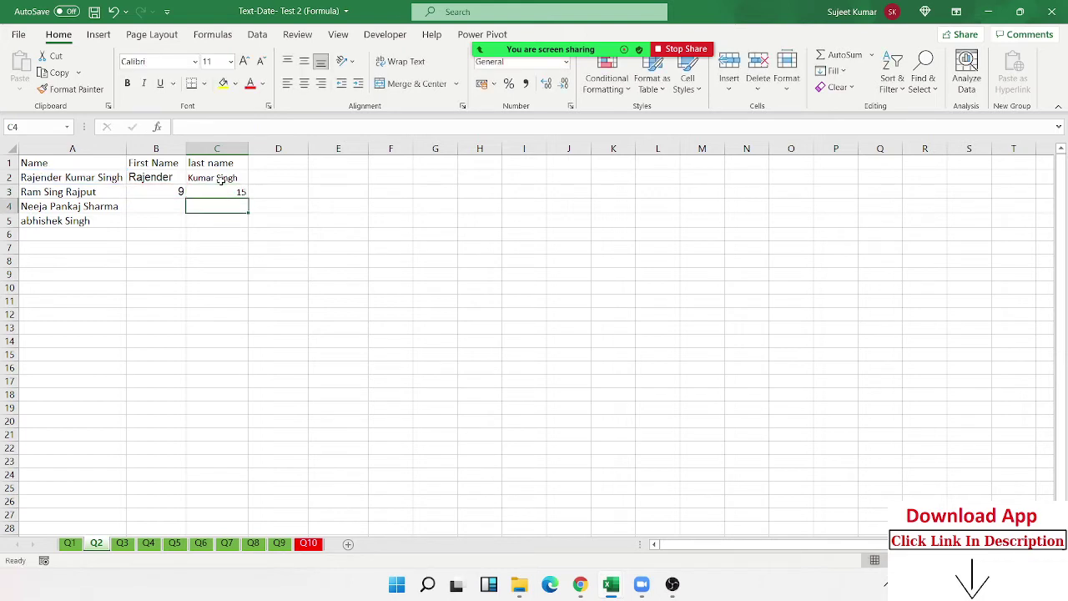
{"action": "key", "text": "Up"}
{"action": "key", "text": "F2"}
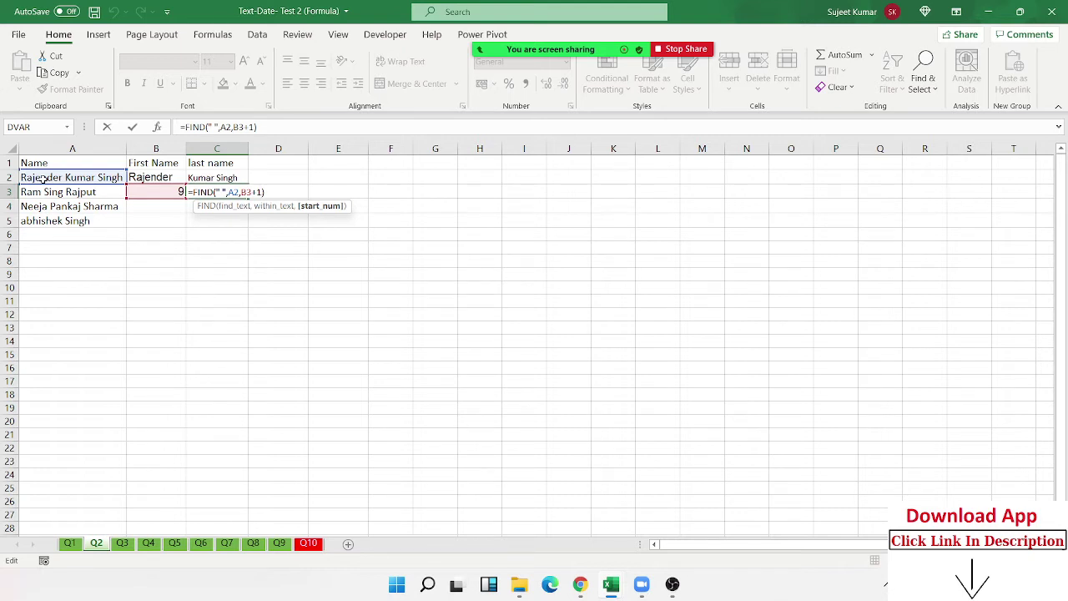
{"action": "key", "text": "Return"}
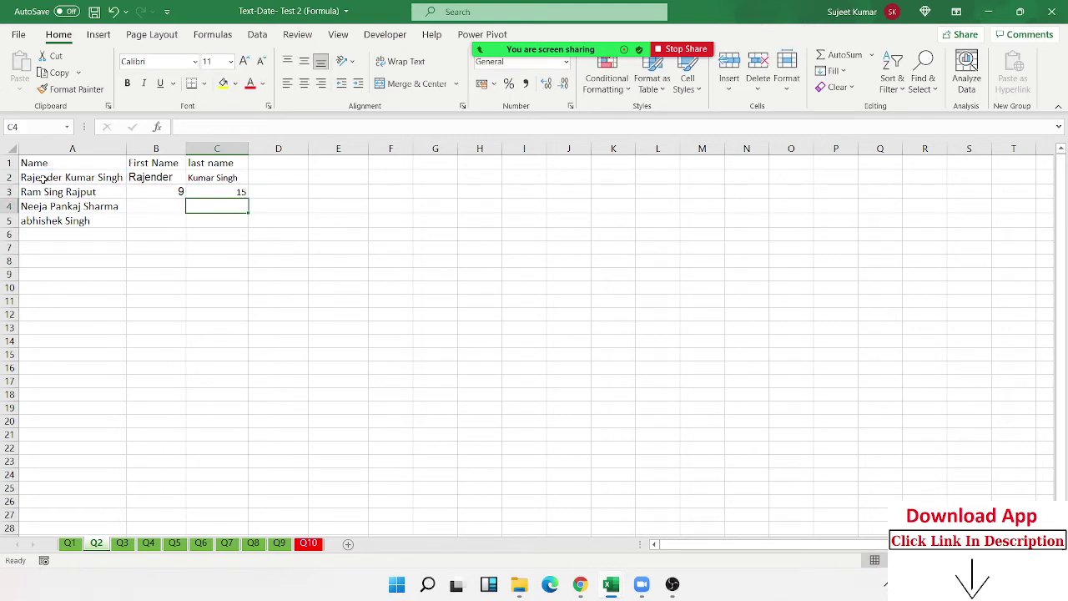
- Start a RIGHT formula in D2 that takes text from the name in A2
{"action": "key", "text": "Up"}
{"action": "key", "text": "Up"}
{"action": "key", "text": "Right"}
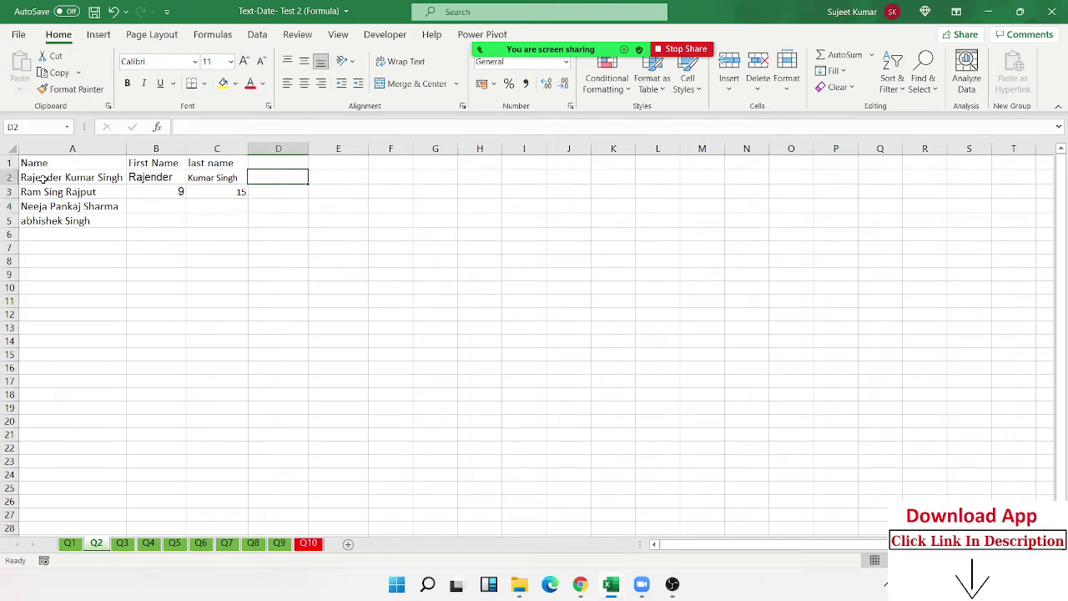
{"action": "type", "text": "=ri"}
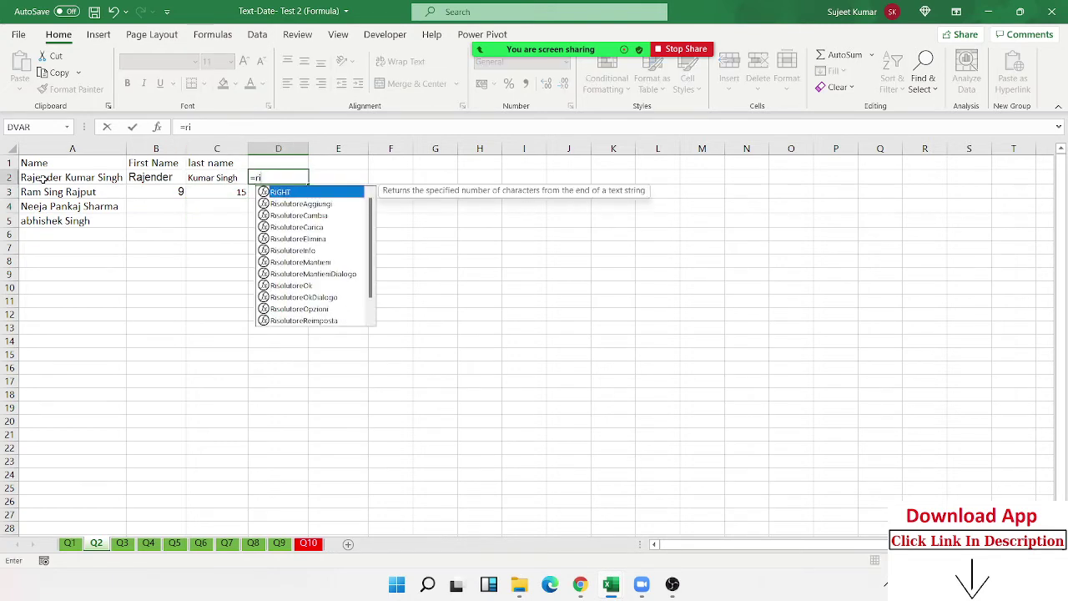
{"action": "key", "text": "Tab"}
{"action": "key", "text": "Left"}
{"action": "key", "text": "Left"}
{"action": "key", "text": "Left"}
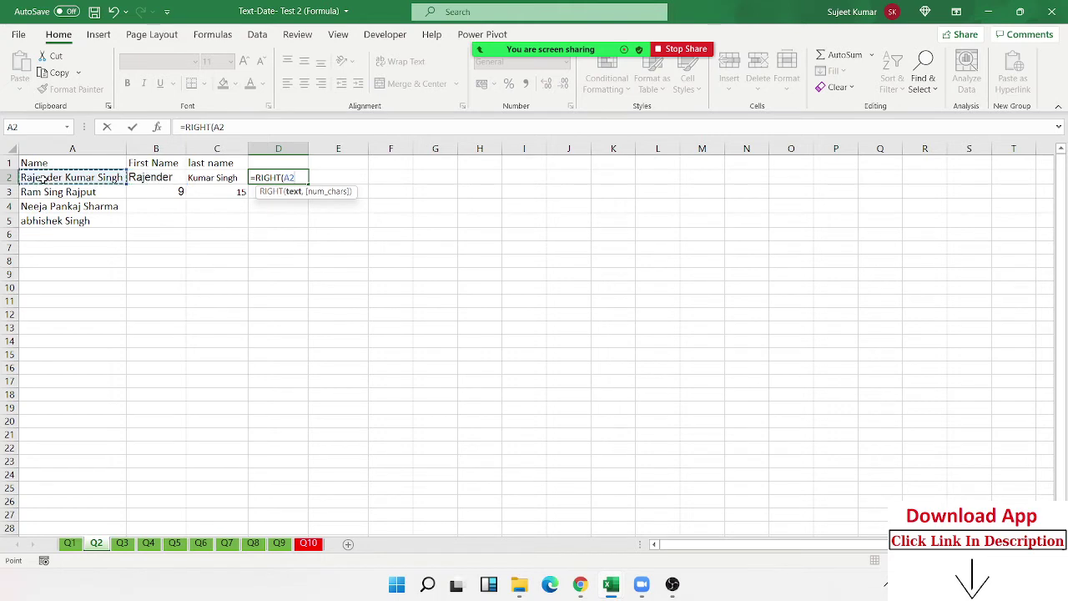
- Complete D2 as =RIGHT(A2,LEN(A2)-C3) so it shows Singh
{"action": "type", "text": ",len"}
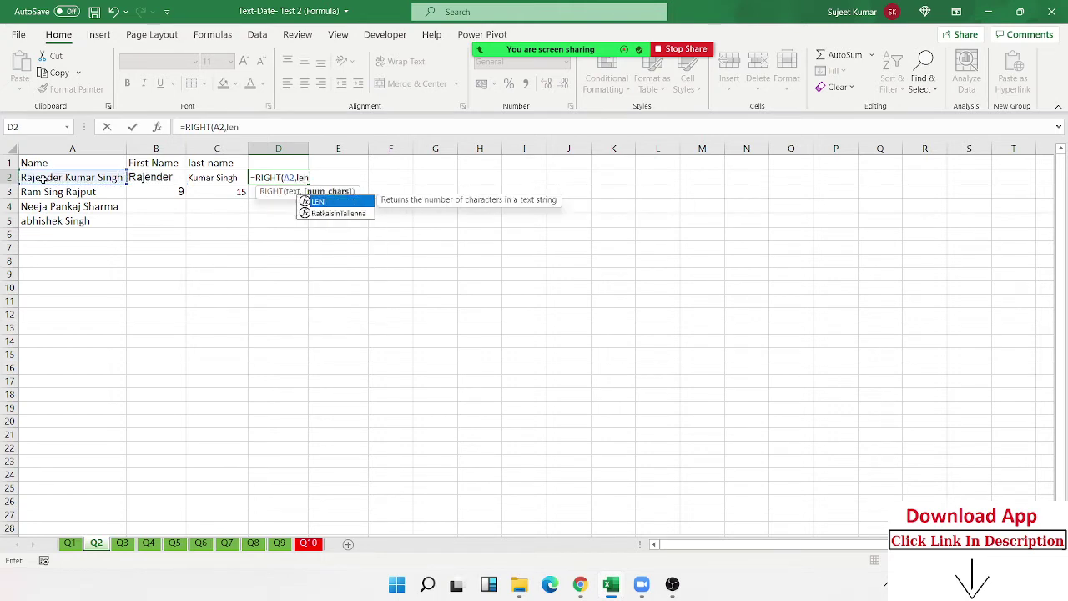
{"action": "key", "text": "Tab"}
{"action": "key", "text": "Down"}
{"action": "key", "text": "Left"}
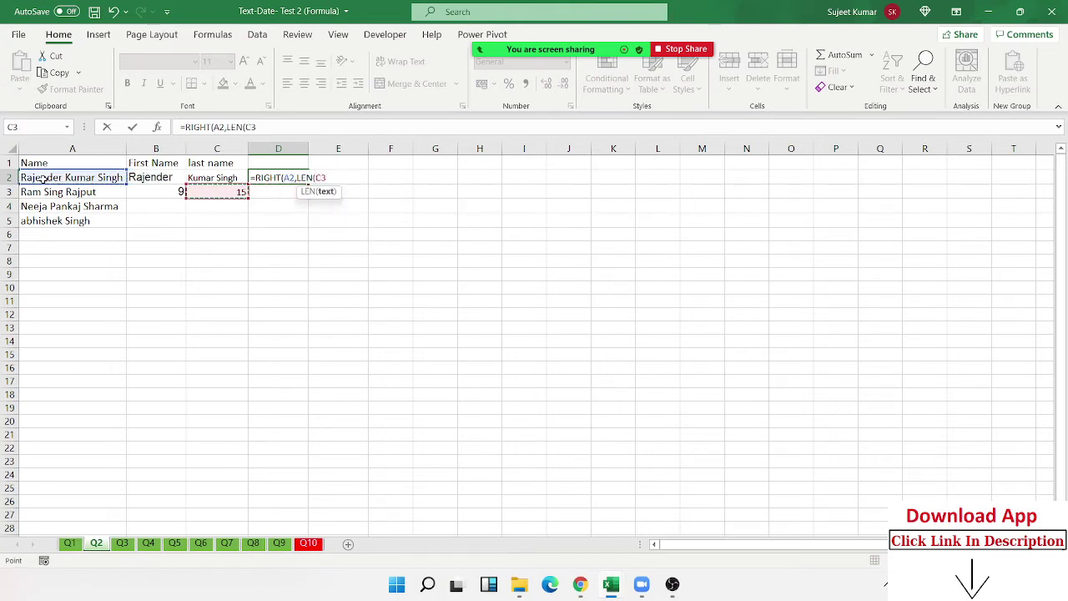
{"action": "key", "text": "Left"}
{"action": "key", "text": "Left"}
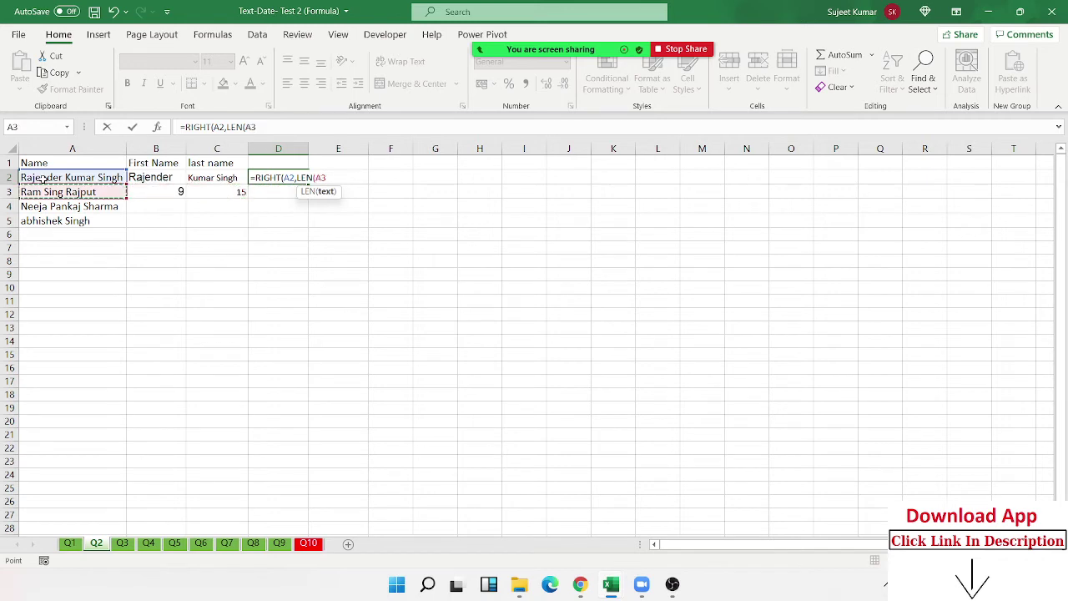
{"action": "key", "text": "Up"}
{"action": "type", "text": ")"}
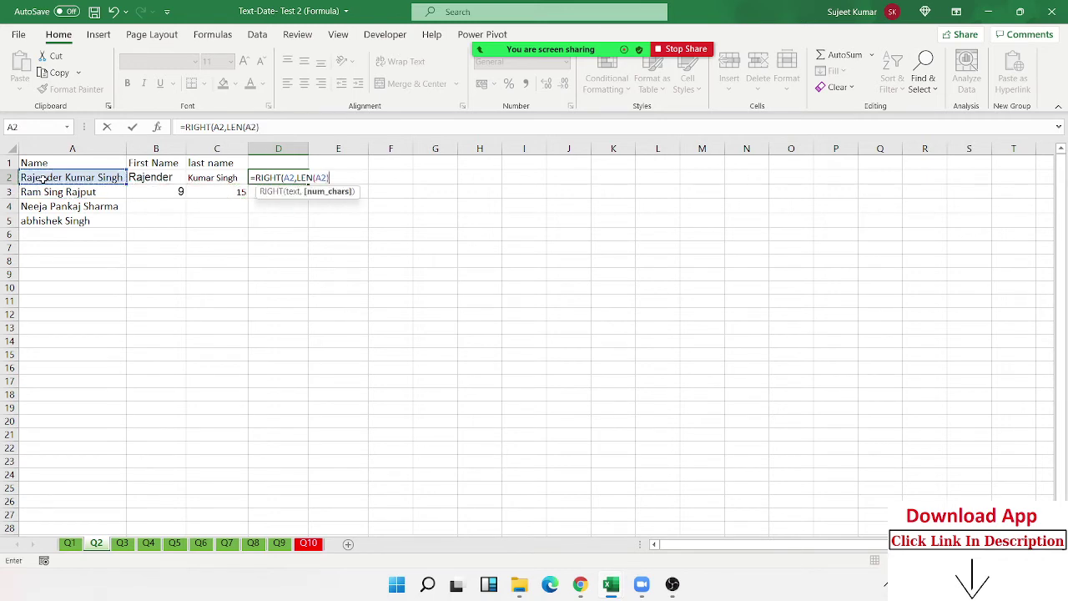
{"action": "key", "text": "Down"}
{"action": "key", "text": "Left"}
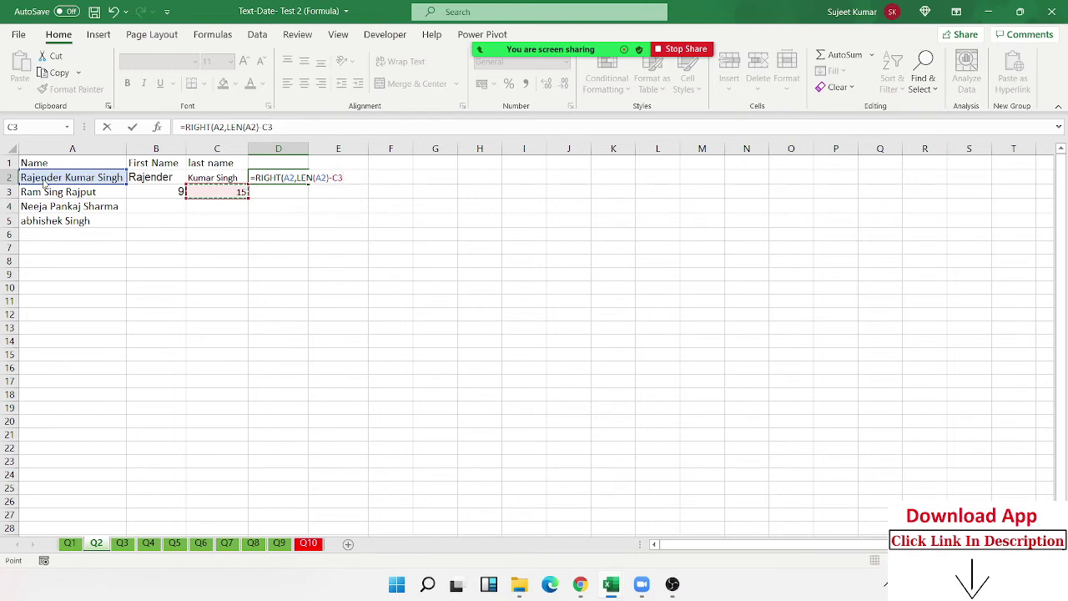
{"action": "key", "text": "Return"}
{"action": "key", "text": "Return"}
{"action": "key", "text": "Up"}
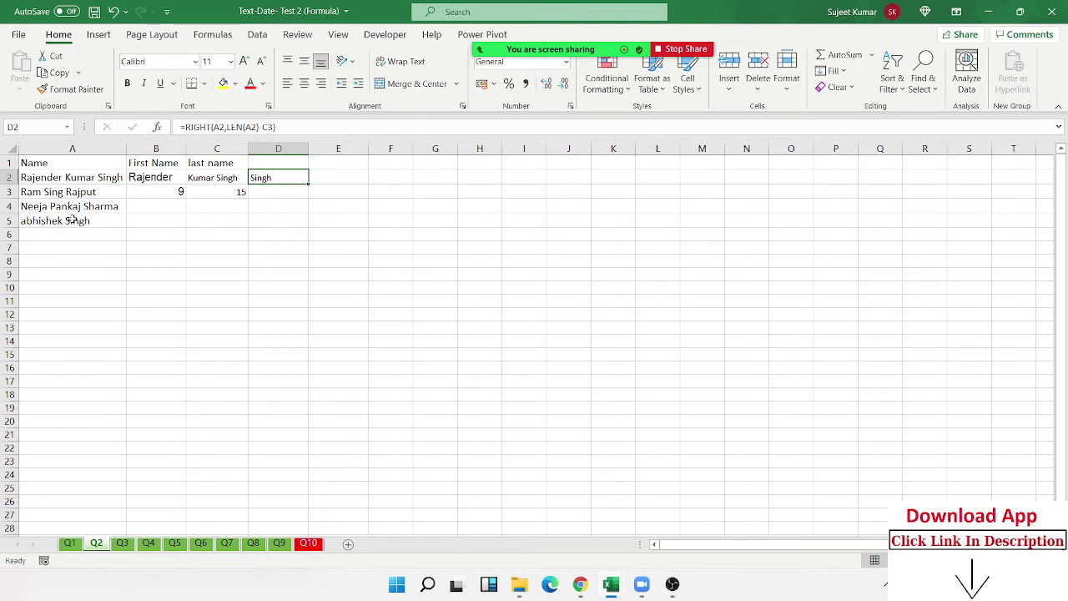
{"action": "key", "text": "Left"}
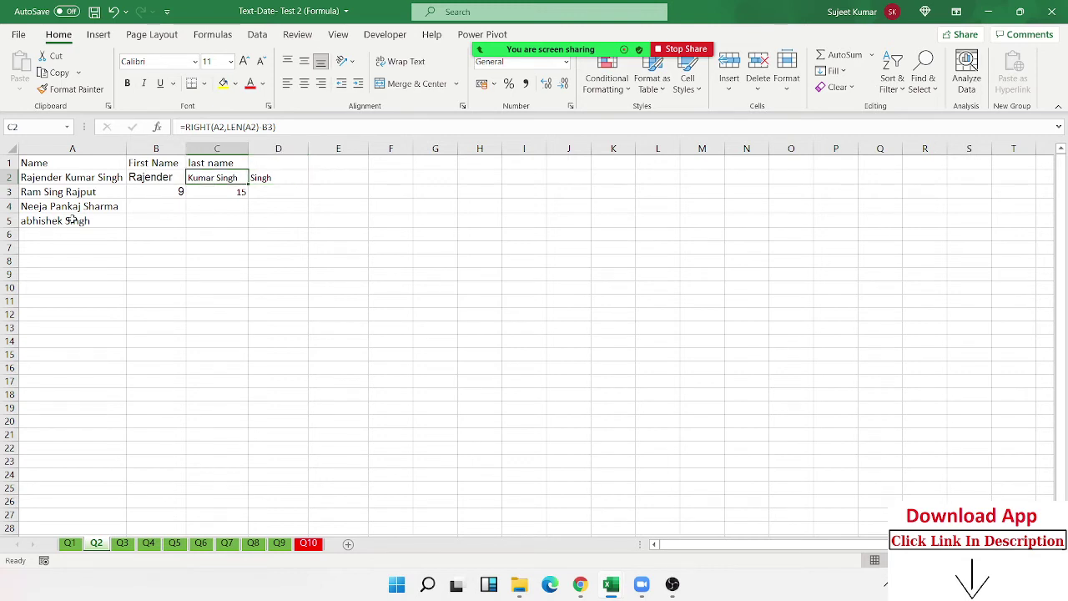
{"action": "key", "text": "Right"}
{"action": "key", "text": "Left"}
{"action": "key", "text": "Left"}
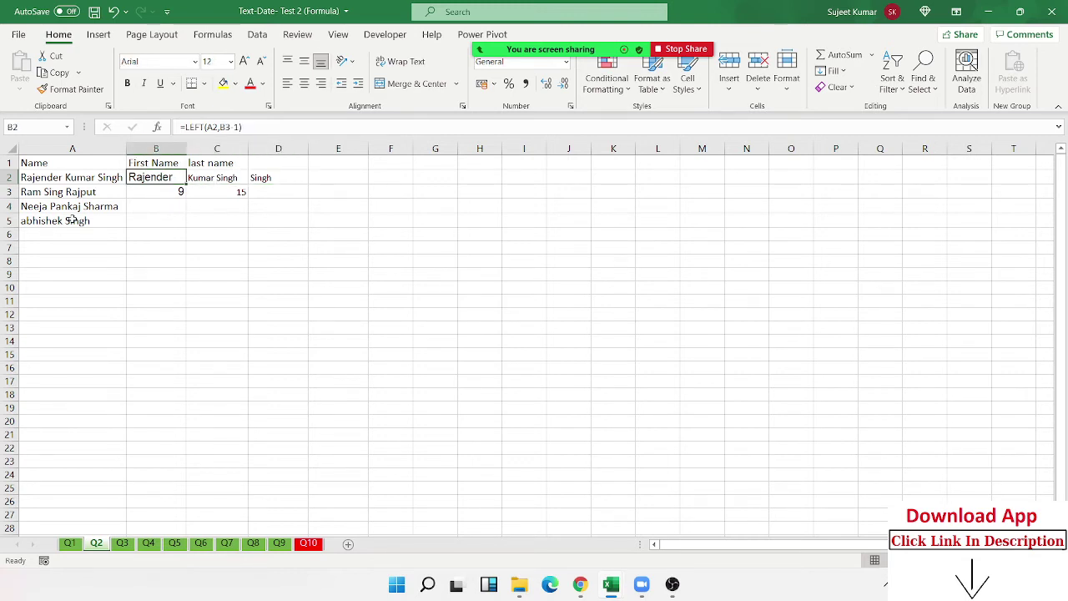
{"action": "key", "text": "Left"}
{"action": "key", "text": "F2"}
{"action": "key", "text": "BackSpace"}
{"action": "key", "text": "BackSpace"}
{"action": "key", "text": "BackSpace"}
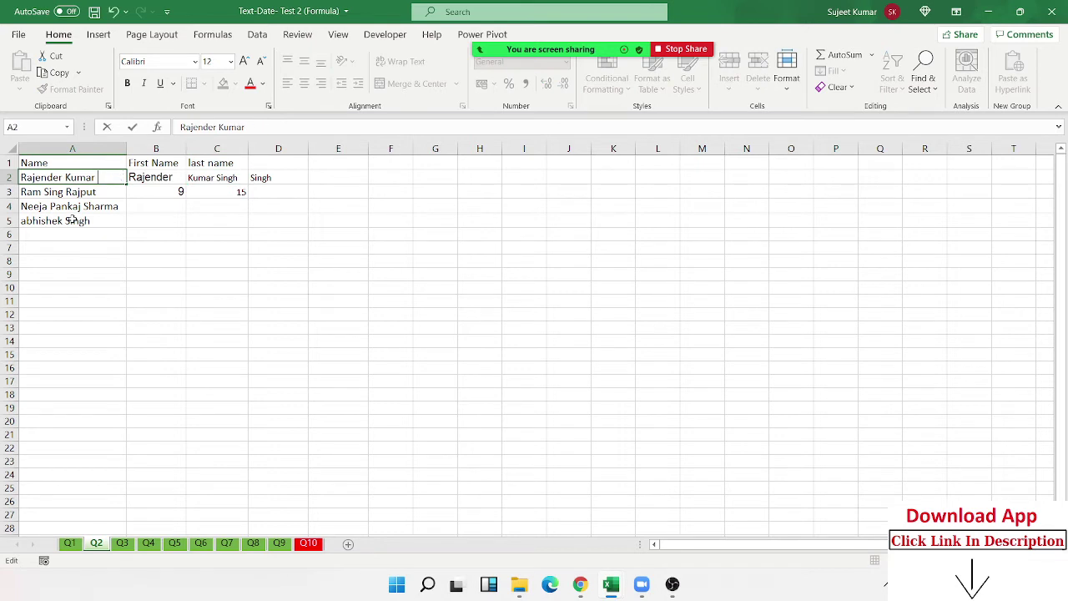
{"action": "key", "text": "BackSpace"}
{"action": "key", "text": "Return"}
{"action": "key", "text": "Right"}
{"action": "key", "text": "Right"}
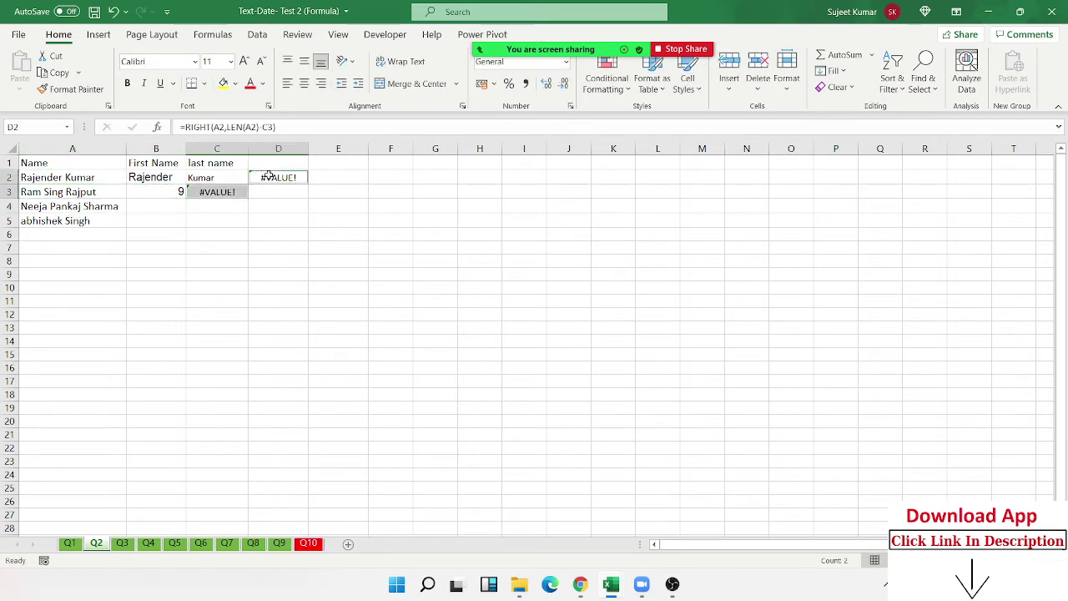
{"action": "left_click", "coordinate": [231, 178]}
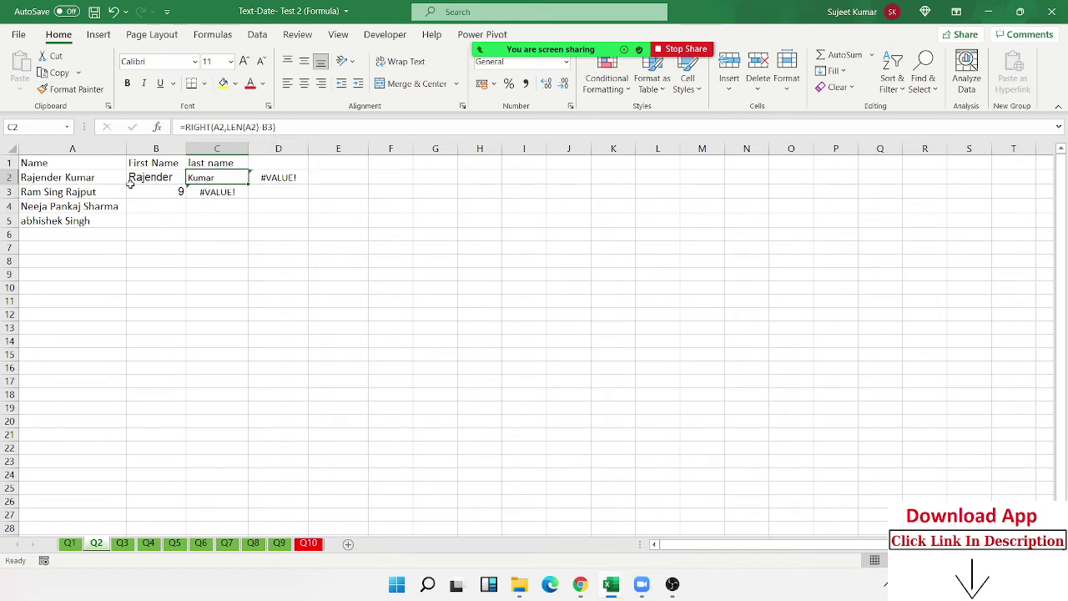
{"action": "key", "text": "ctrl+z"}
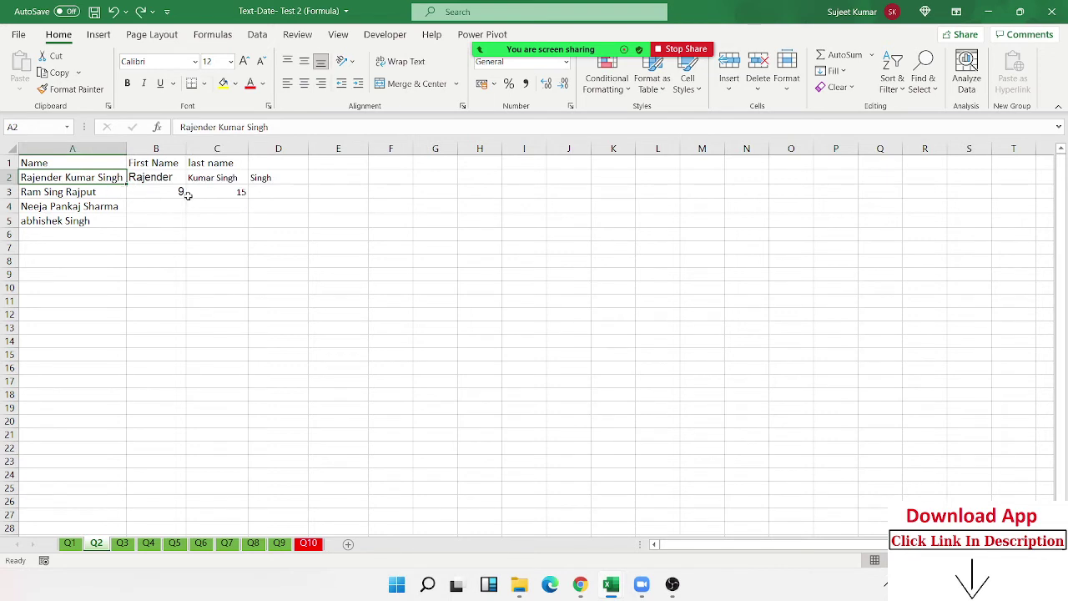
{"action": "left_click", "coordinate": [260, 178]}
{"action": "left_click", "coordinate": [245, 189]}
{"action": "left_click", "coordinate": [262, 173]}
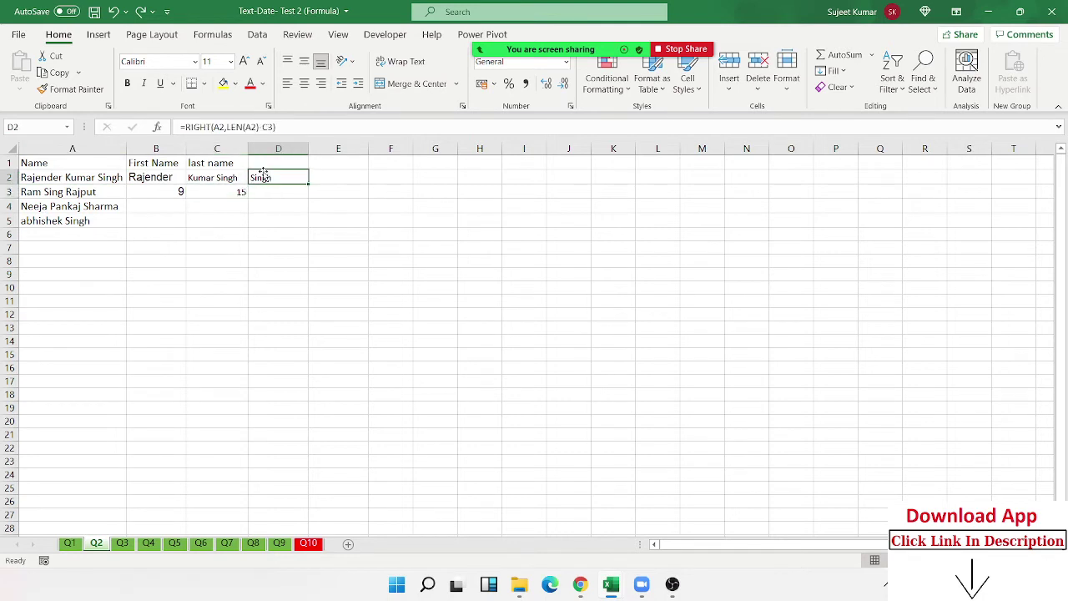
{"action": "key", "text": "ctrl+y"}
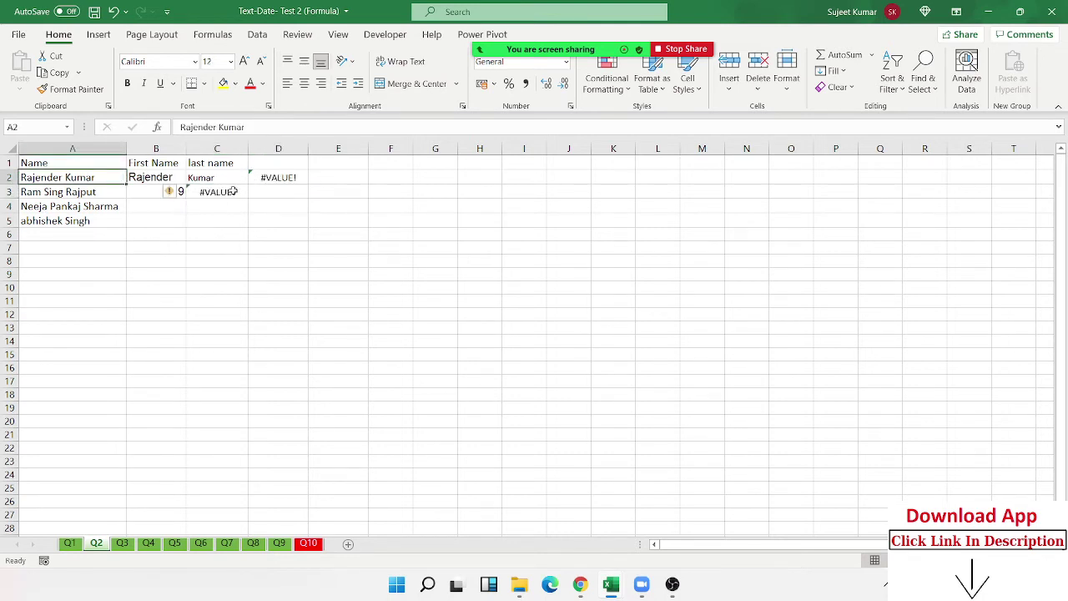
{"action": "left_click", "coordinate": [234, 191]}
{"action": "left_click", "coordinate": [267, 178]}
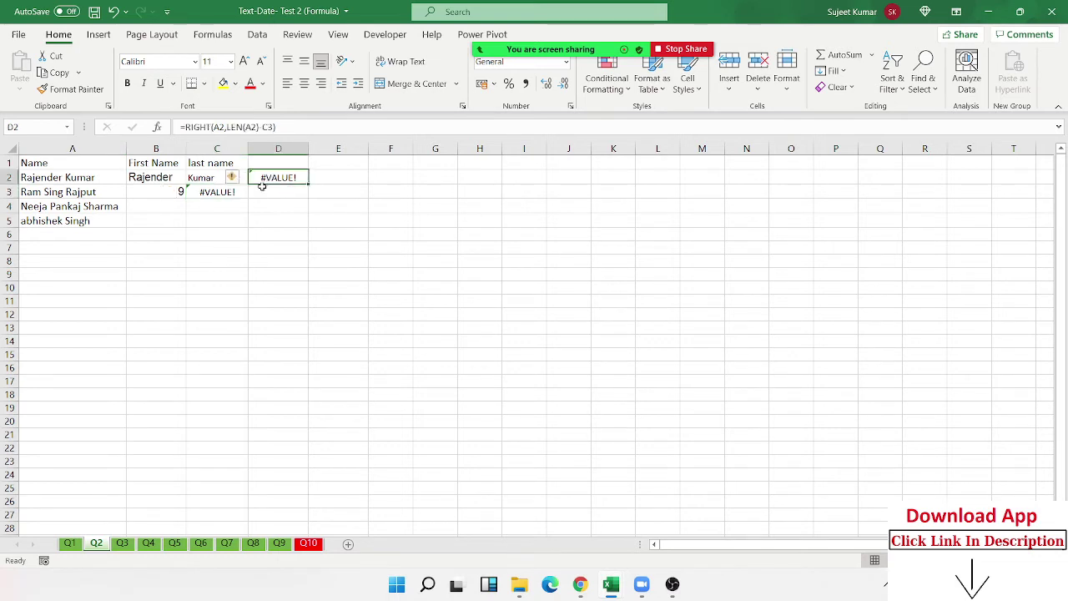
{"action": "key", "text": "ctrl+z"}
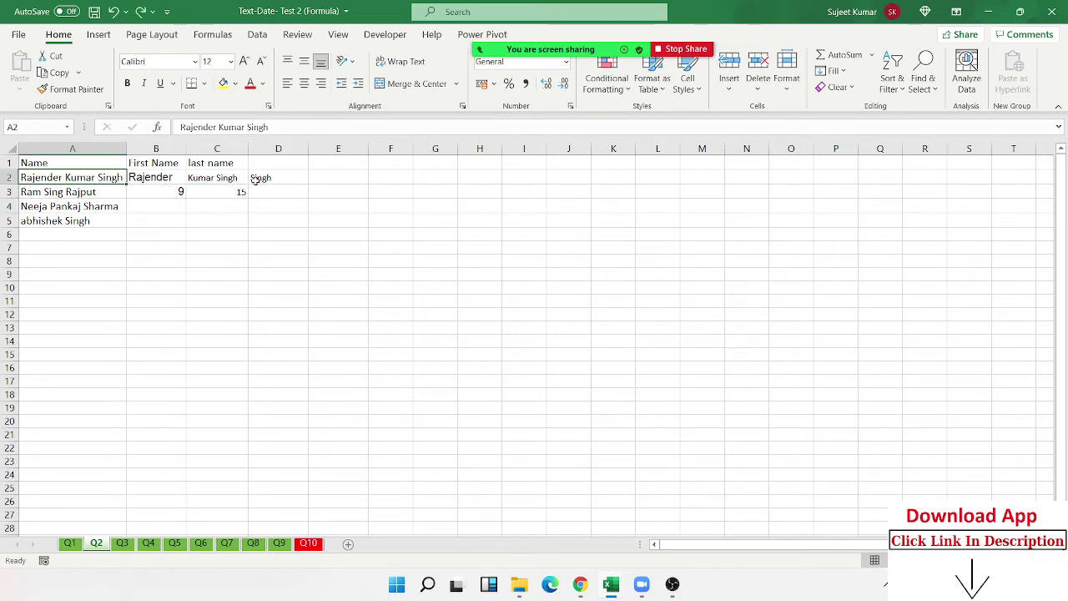
{"action": "left_click", "coordinate": [257, 177]}
{"action": "left_click", "coordinate": [318, 172]}
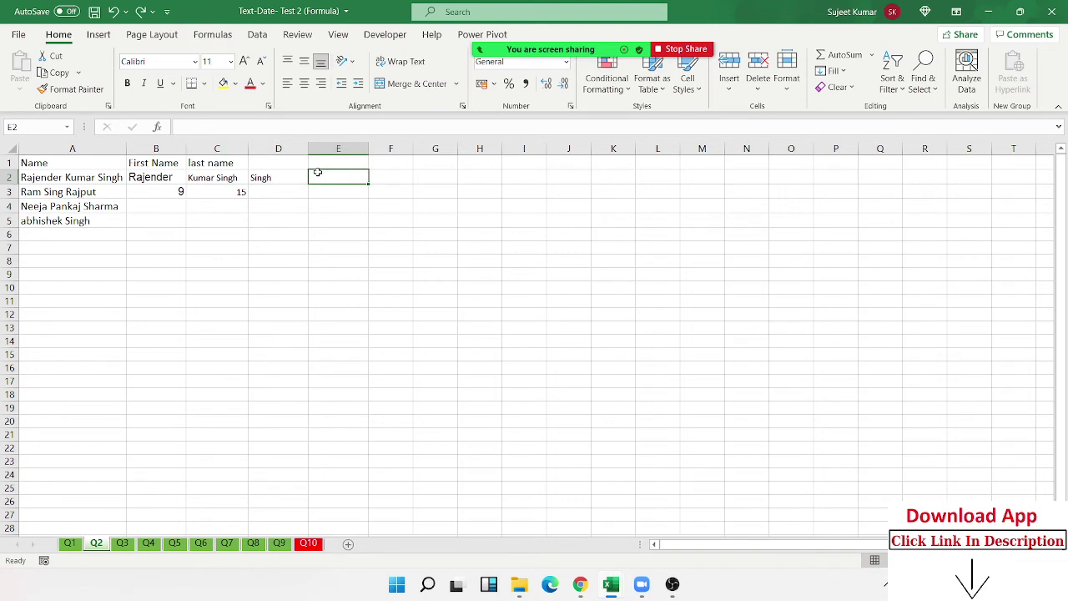
- Enter =IFERROR(D2,C2) in E2
{"action": "type", "text": "=i"}
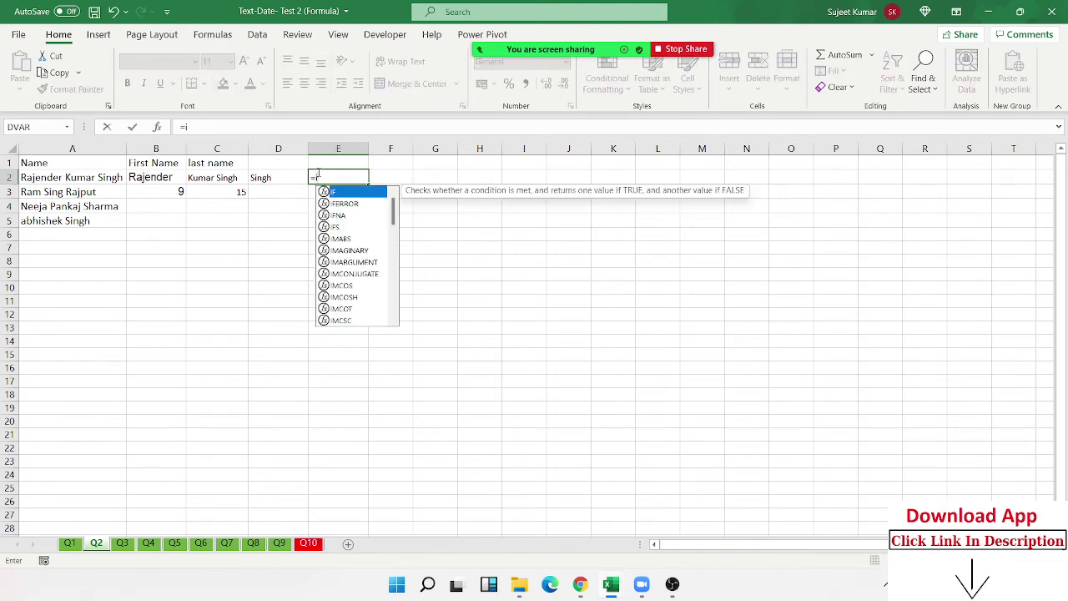
{"action": "type", "text": "f"}
{"action": "key", "text": "Down"}
{"action": "key", "text": "Tab"}
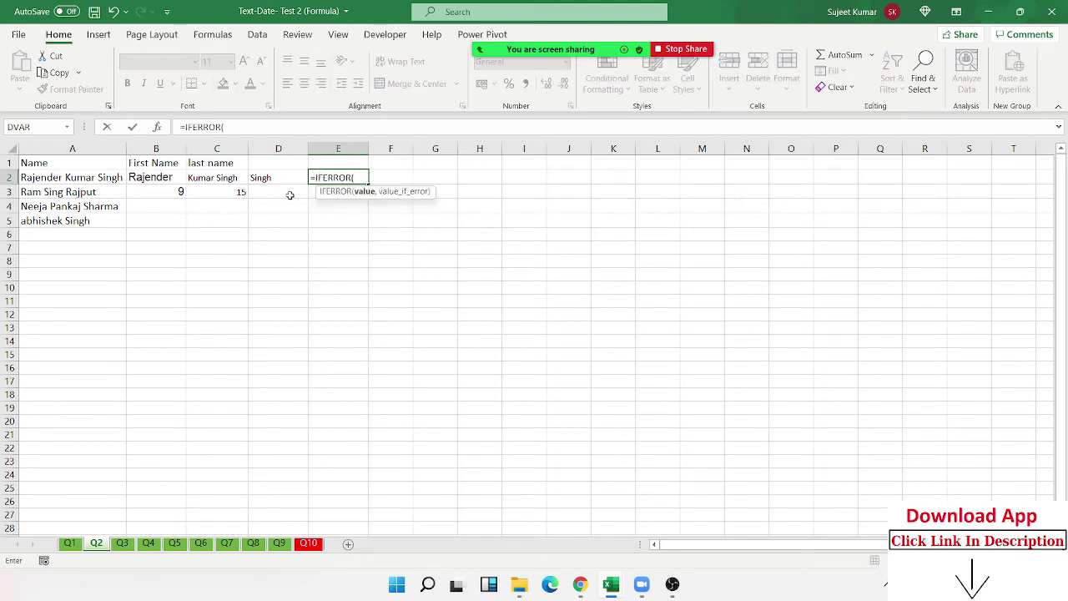
{"action": "left_click", "coordinate": [288, 177]}
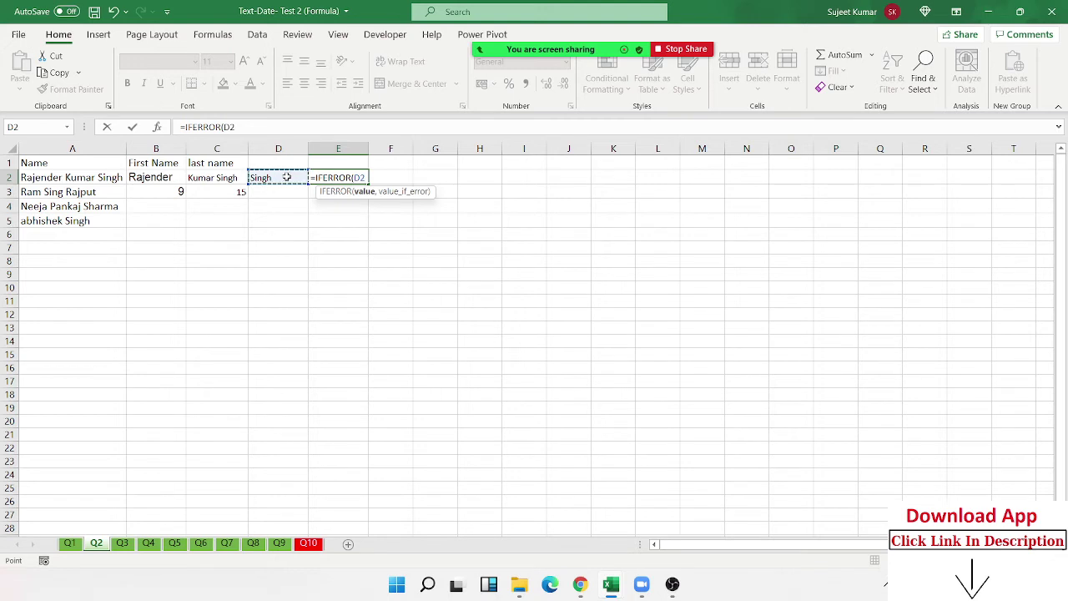
{"action": "type", "text": ","}
{"action": "left_click", "coordinate": [222, 176]}
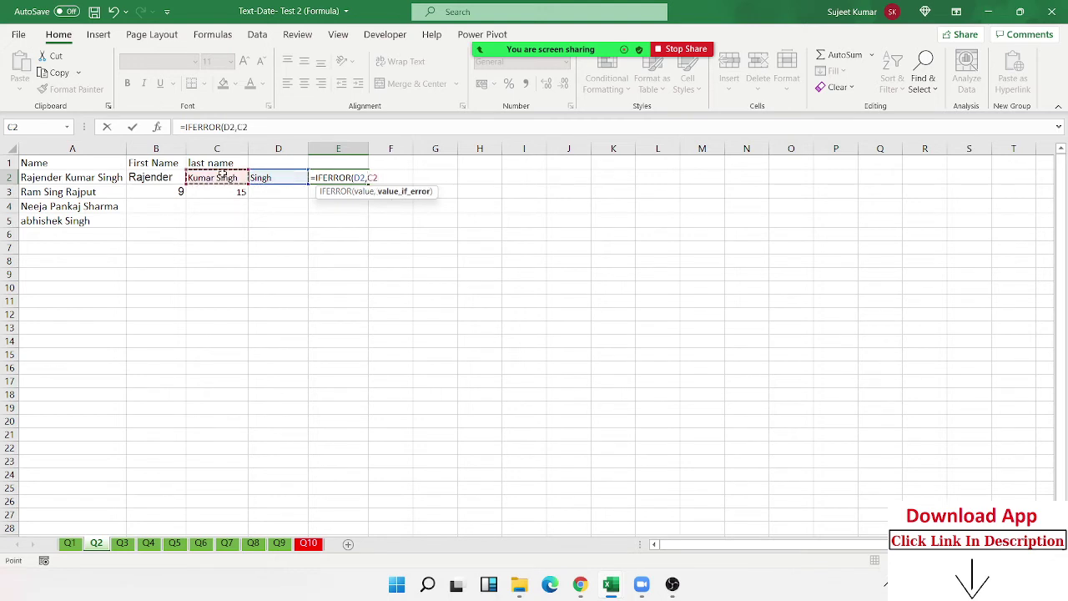
{"action": "key", "text": "Return"}
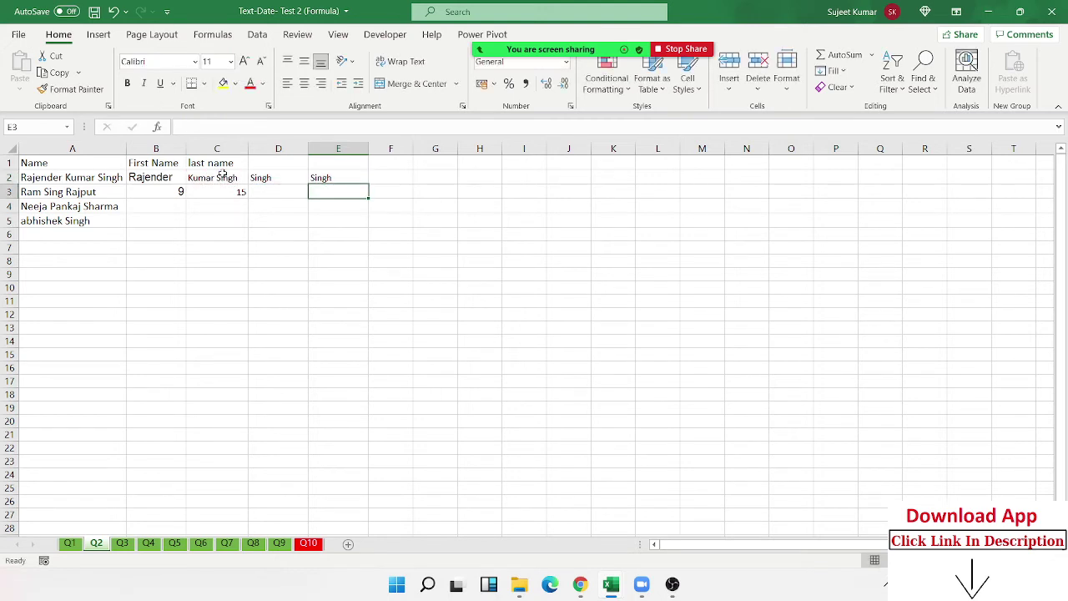
- Select the word Singh in A2 and delete it
{"action": "left_click", "coordinate": [274, 180]}
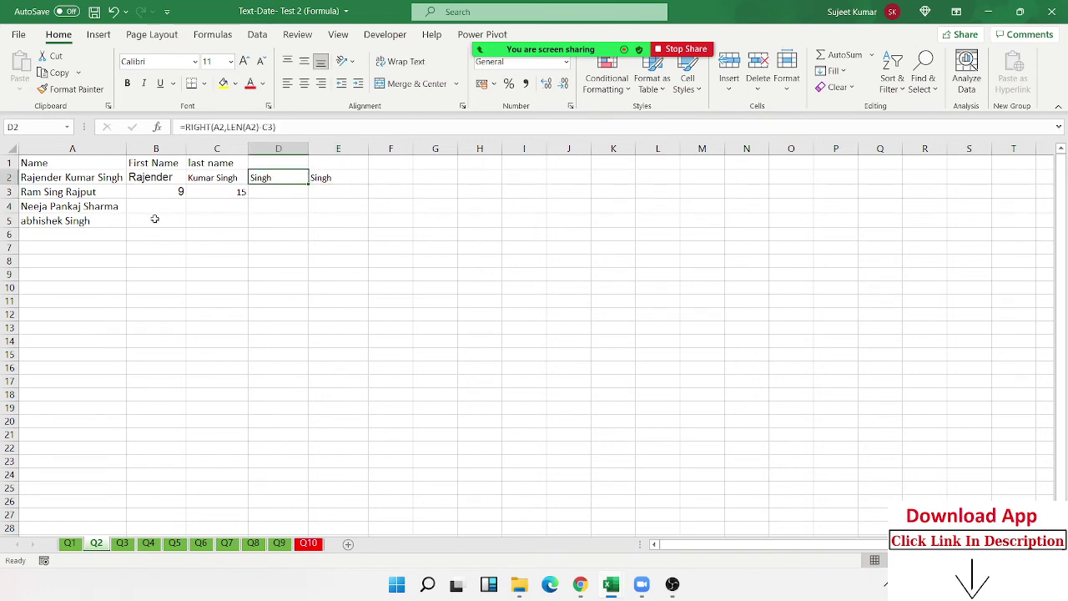
{"action": "left_click", "coordinate": [103, 178]}
{"action": "double_click", "coordinate": [102, 178]}
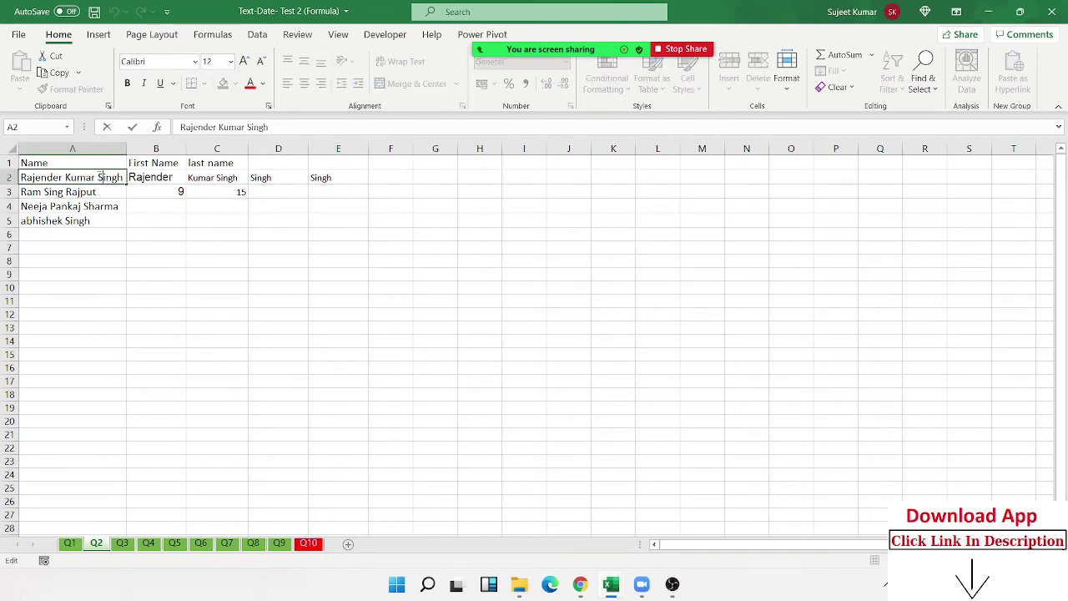
{"action": "double_click", "coordinate": [109, 178]}
{"action": "key", "text": "BackSpace"}
{"action": "key", "text": "Return"}
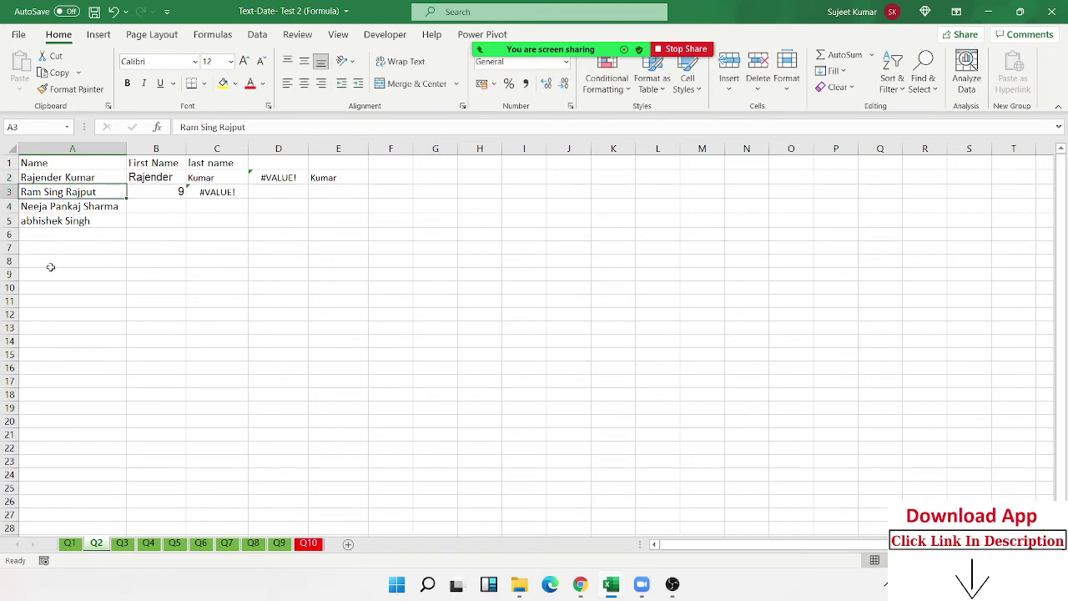
{"action": "left_click", "coordinate": [200, 193]}
{"action": "left_click", "coordinate": [258, 177]}
{"action": "left_click", "coordinate": [331, 177]}
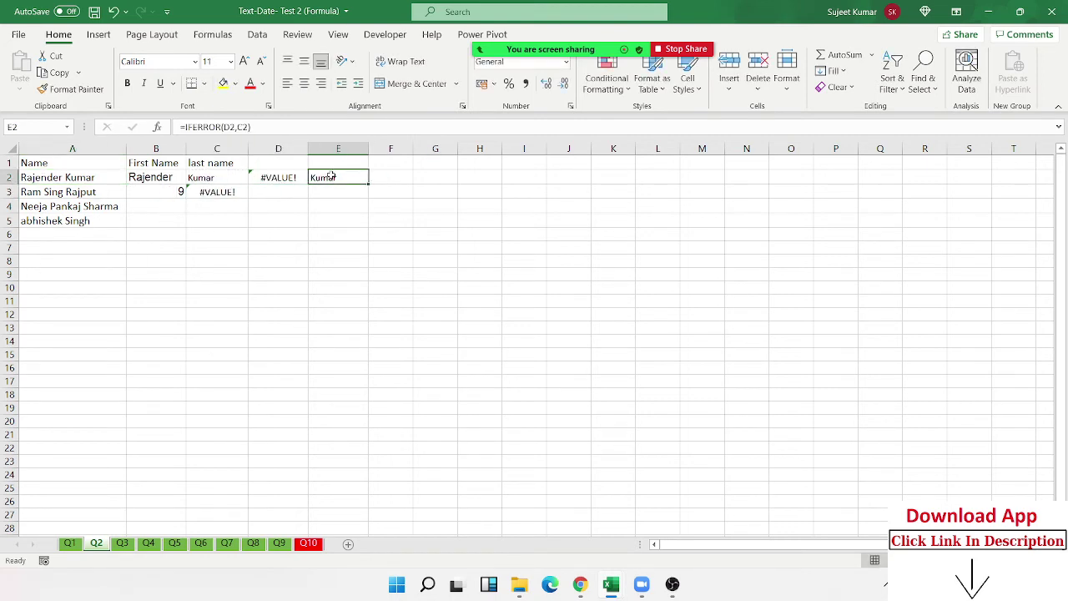
{"action": "left_click", "coordinate": [194, 177]}
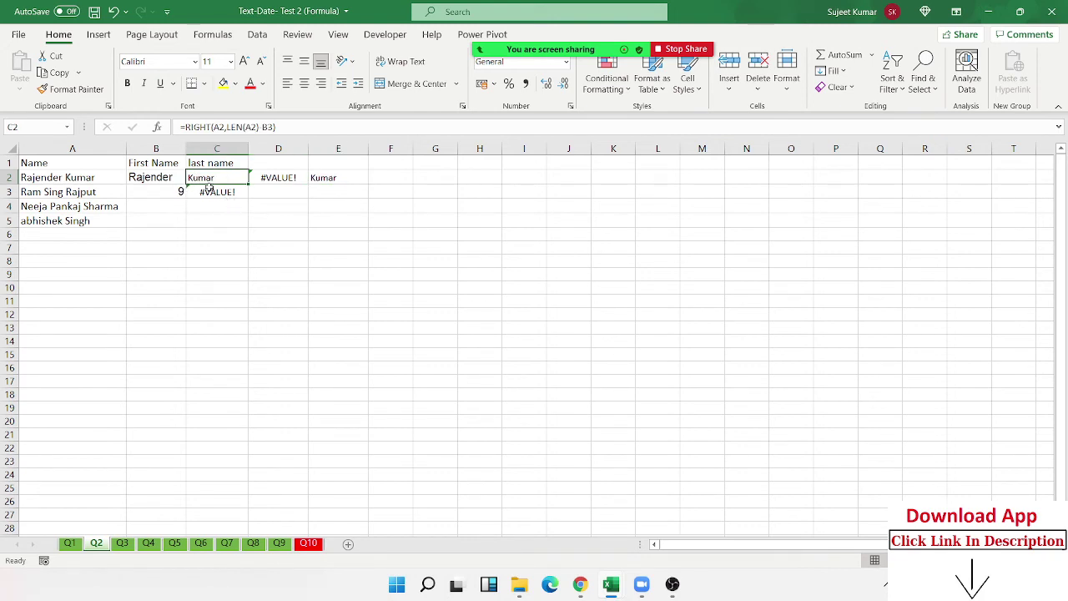
{"action": "double_click", "coordinate": [172, 189]}
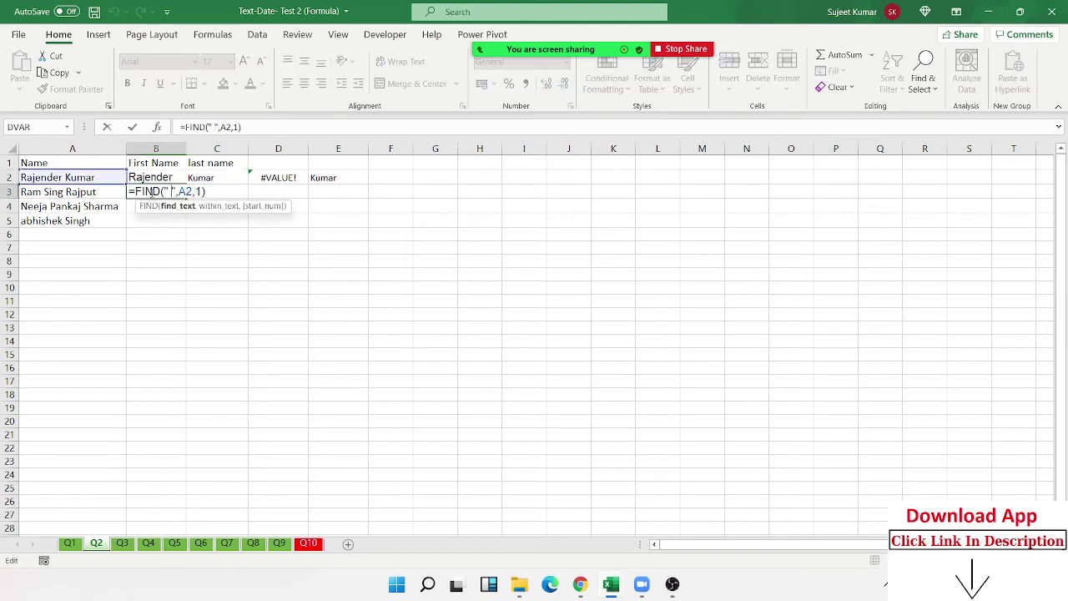
{"action": "key", "text": "Escape"}
{"action": "double_click", "coordinate": [220, 193]}
{"action": "type", "text": "=FIND(\" \",A2,FIND(\" \",A2,1)+1)"}
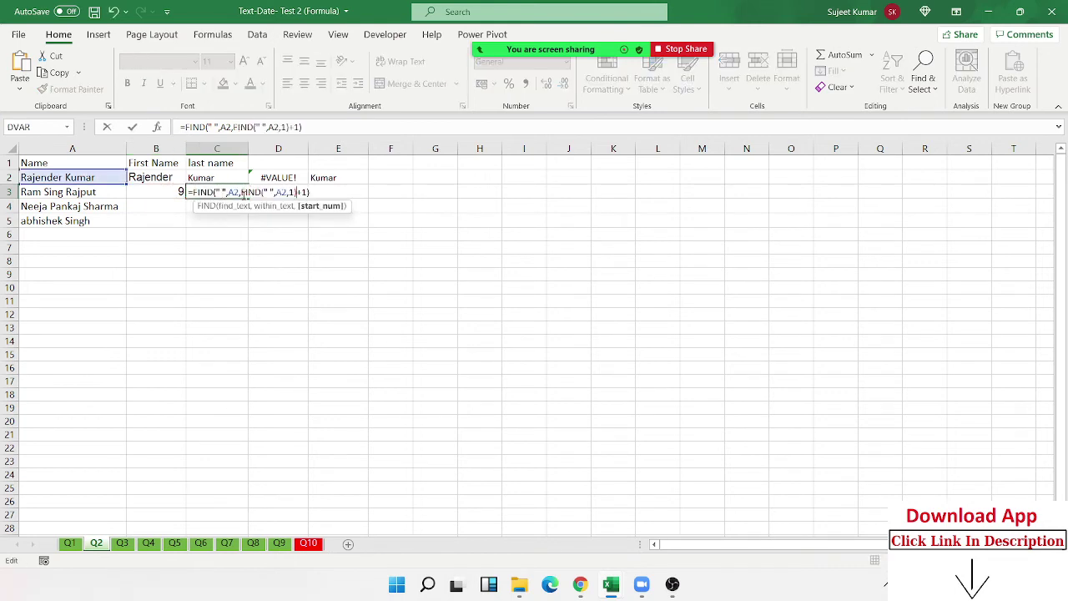
{"action": "key", "text": "Return"}
- Change B2 to =LEFT(A2,FIND(" ",A2,1)-1) by pasting the FIND expression over B3
{"action": "double_click", "coordinate": [156, 178]}
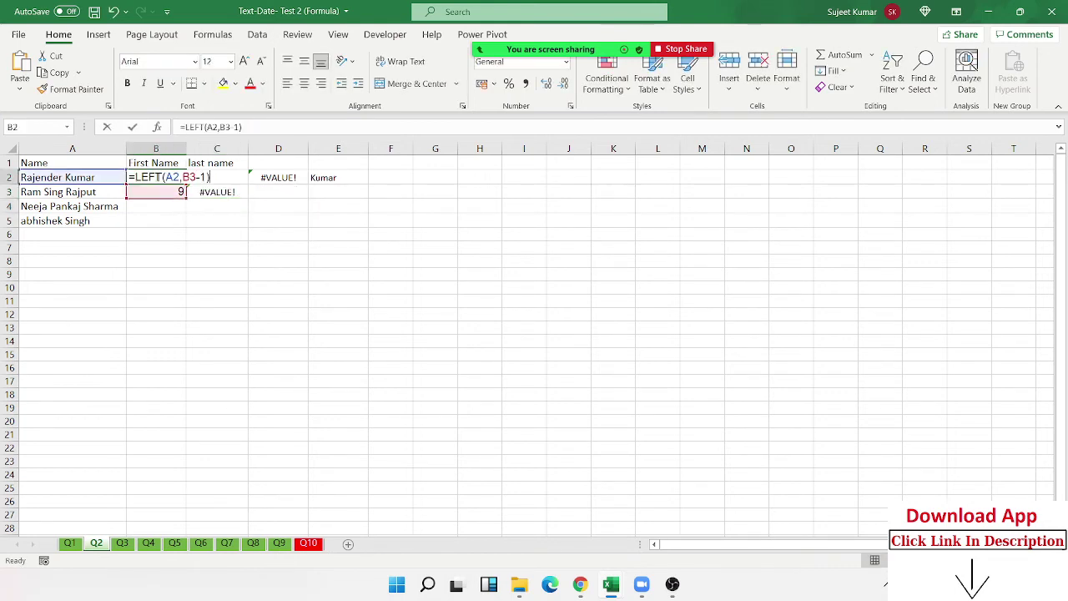
{"action": "key", "text": "ctrl+v"}
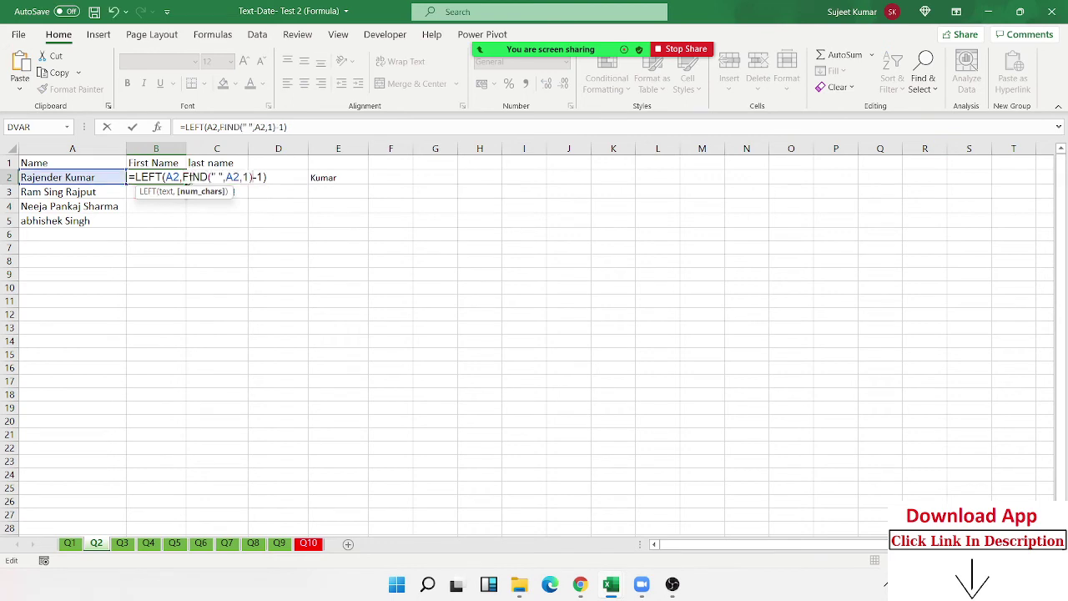
{"action": "key", "text": "Return"}
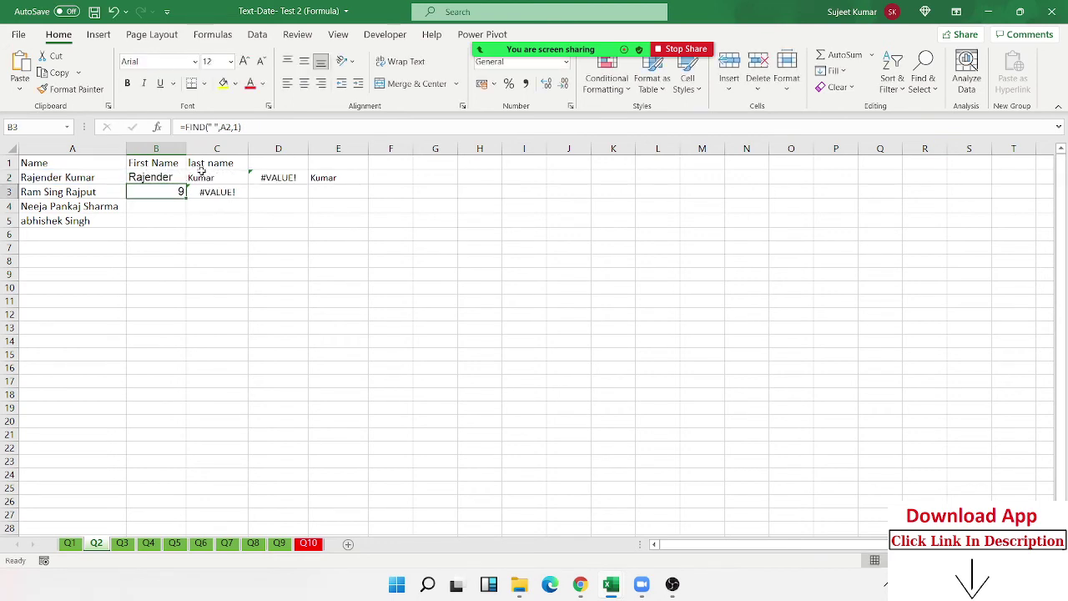
{"action": "left_click", "coordinate": [202, 191]}
- Replace the B3 reference in C2's formula with FIND(" ",A2,1)
{"action": "double_click", "coordinate": [201, 178]}
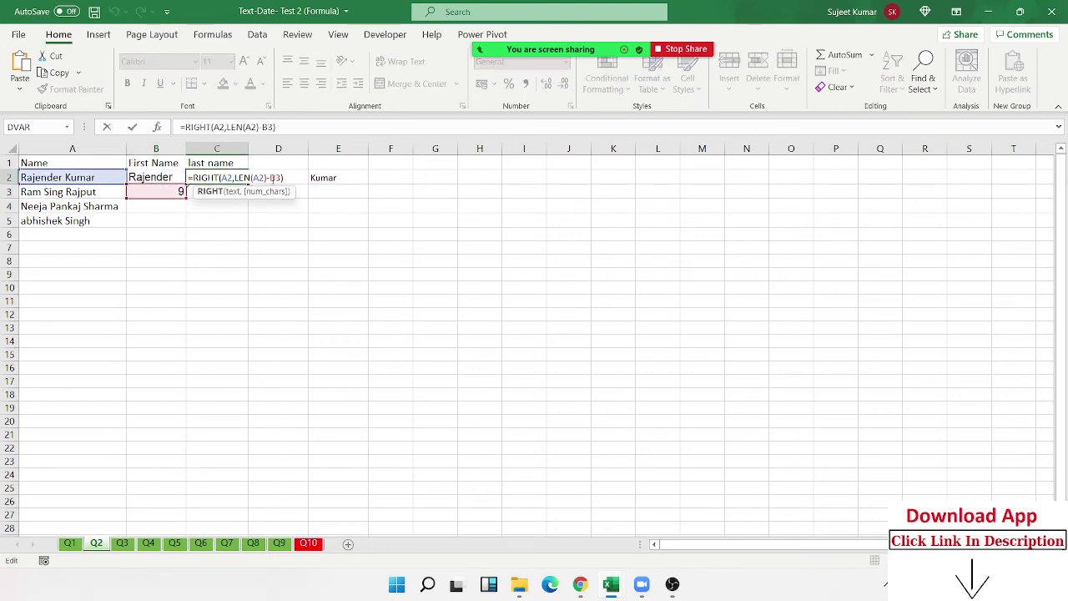
{"action": "double_click", "coordinate": [273, 178]}
{"action": "key", "text": "ctrl+v"}
{"action": "key", "text": "Return"}
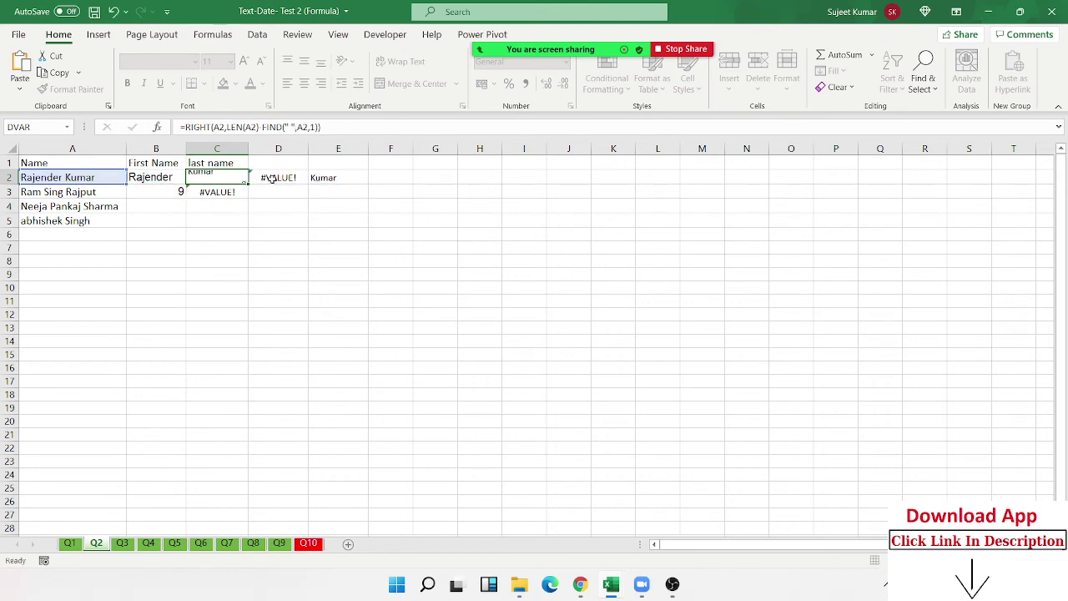
- Replace C3 in D2's formula with the copied FIND(" ",A2,FIND(" ",A2,1)+1) expression
{"action": "double_click", "coordinate": [233, 192]}
{"action": "left_click_drag", "start_coordinate": [191, 192], "coordinate": [311, 193]}
{"action": "key", "text": "ctrl+c"}
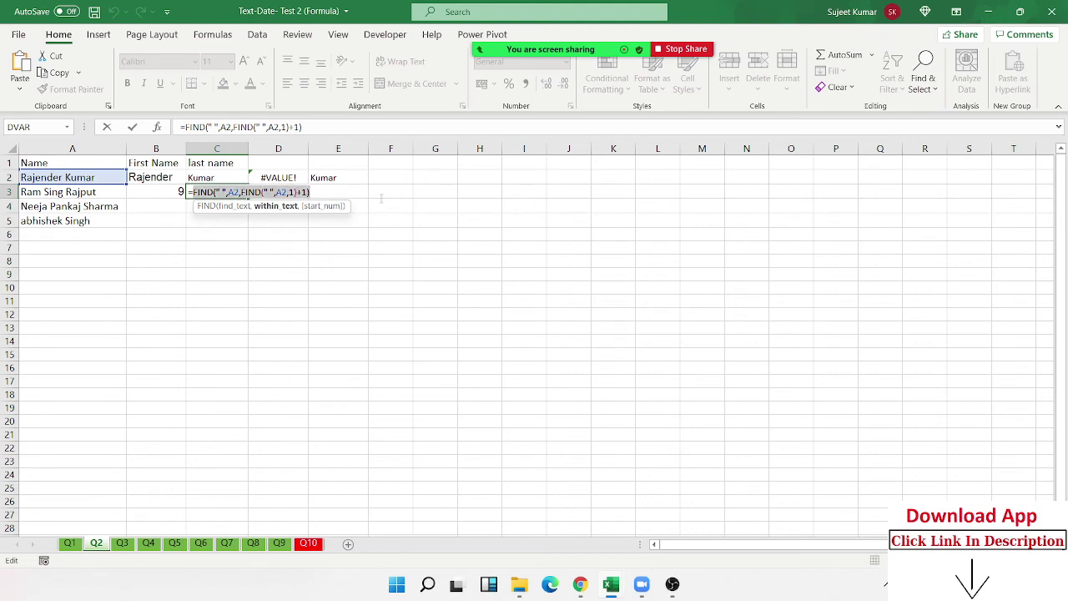
{"action": "key", "text": "Escape"}
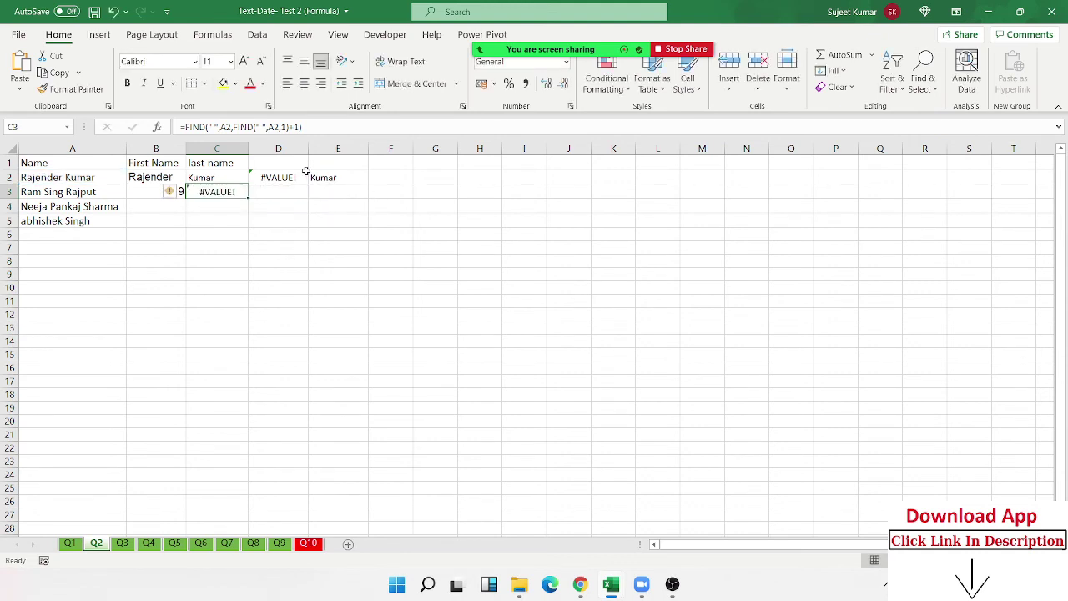
{"action": "left_click", "coordinate": [298, 176]}
{"action": "key", "text": "Up"}
{"action": "double_click", "coordinate": [296, 177]}
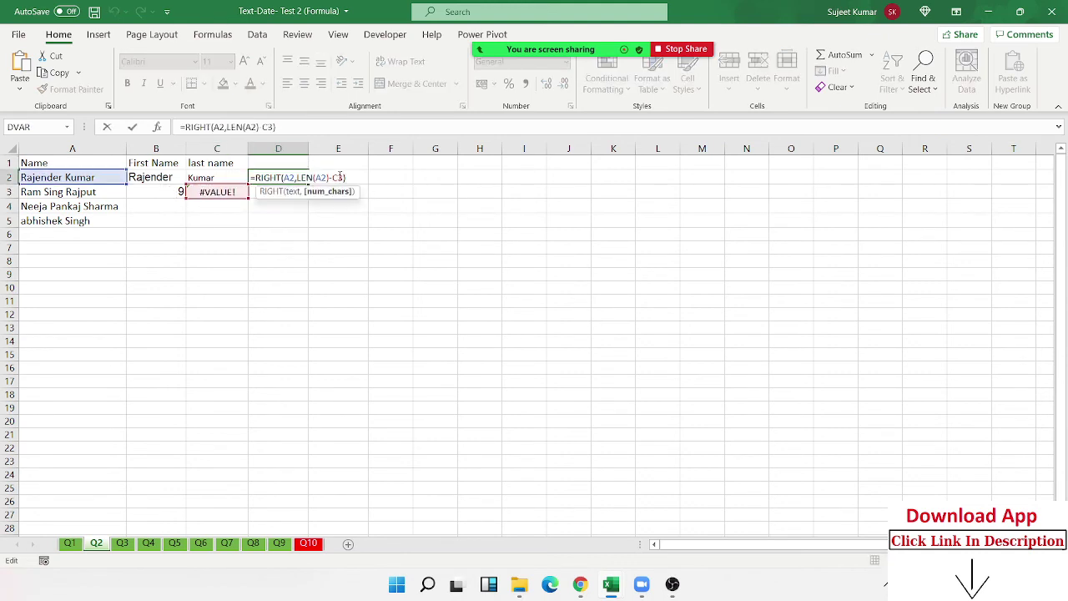
{"action": "left_click", "coordinate": [339, 178]}
{"action": "key", "text": "ctrl+v"}
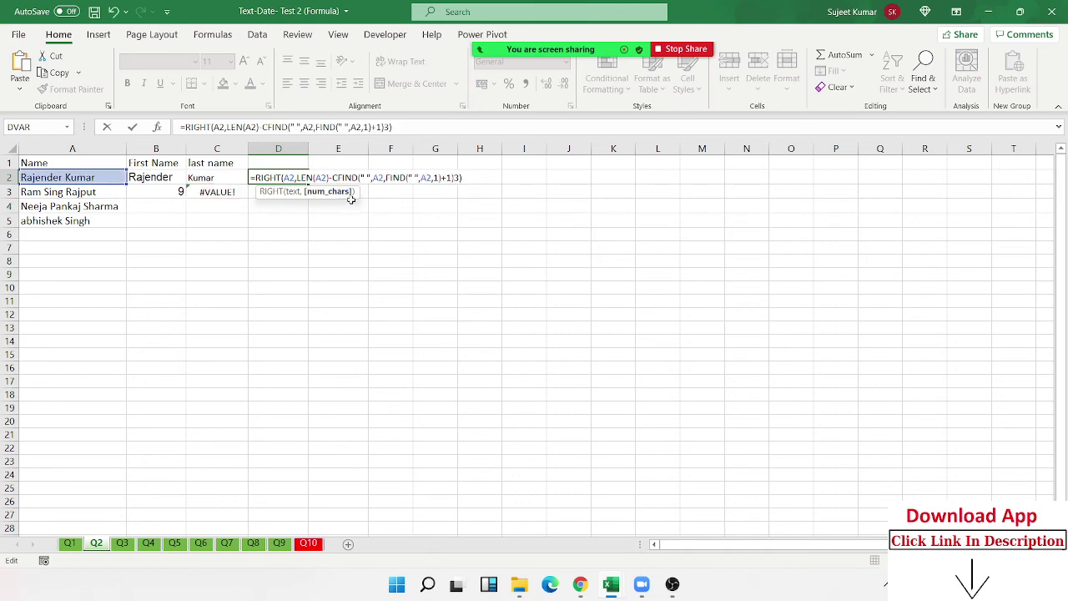
{"action": "key", "text": "Escape"}
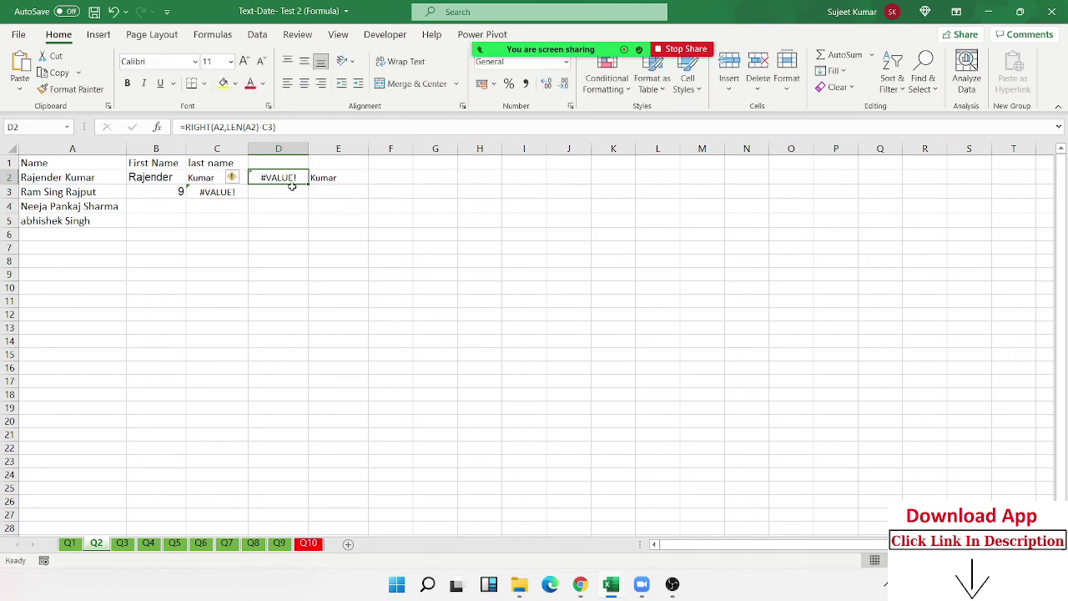
{"action": "double_click", "coordinate": [292, 177]}
{"action": "double_click", "coordinate": [339, 177]}
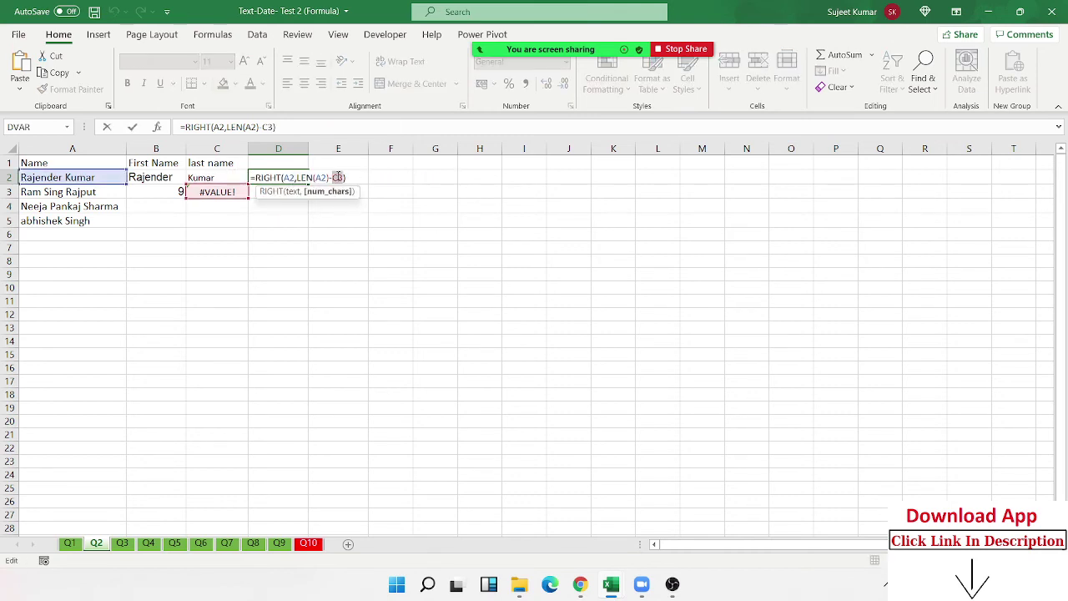
{"action": "key", "text": "ctrl+v"}
{"action": "key", "text": "Return"}
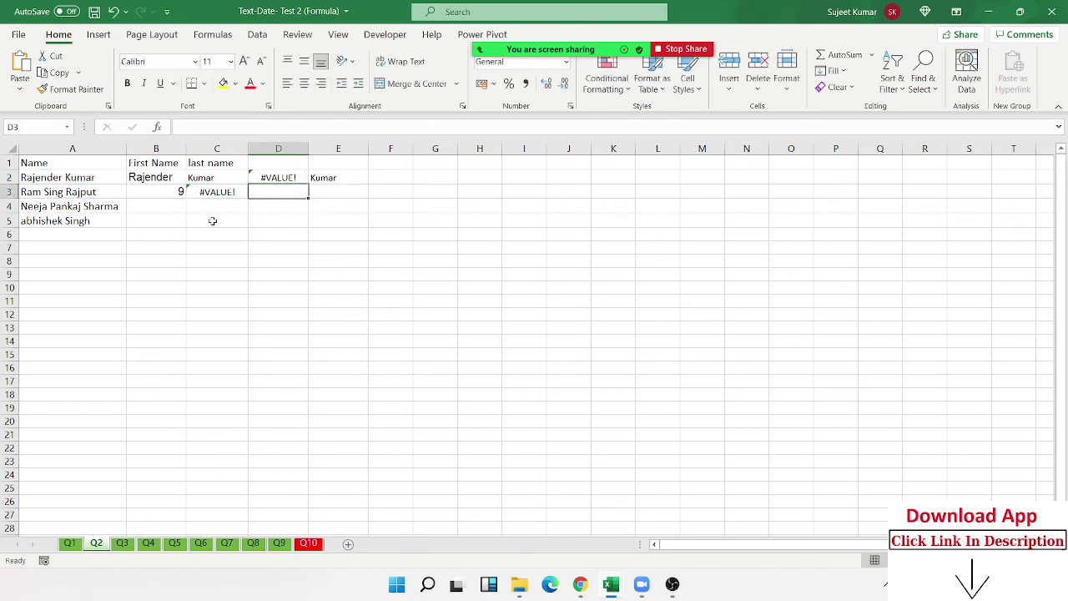
- Clear B3:C3 and replace the D2 reference in E2's IFERROR with D2's formula
{"action": "left_click_drag", "start_coordinate": [169, 193], "coordinate": [213, 193]}
{"action": "key", "text": "Delete"}
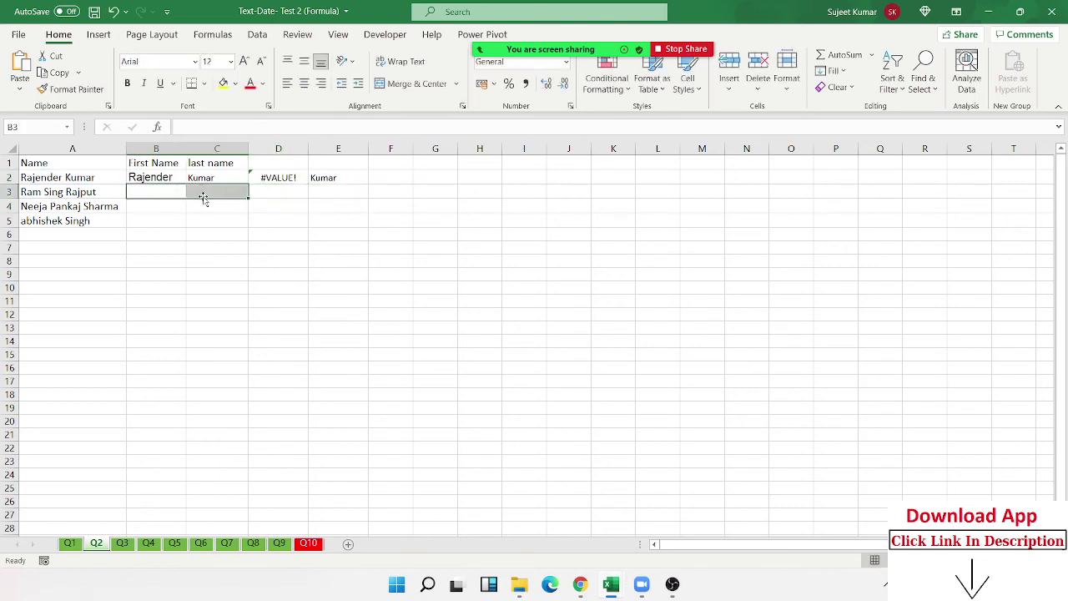
{"action": "left_click", "coordinate": [256, 178]}
{"action": "double_click", "coordinate": [256, 179]}
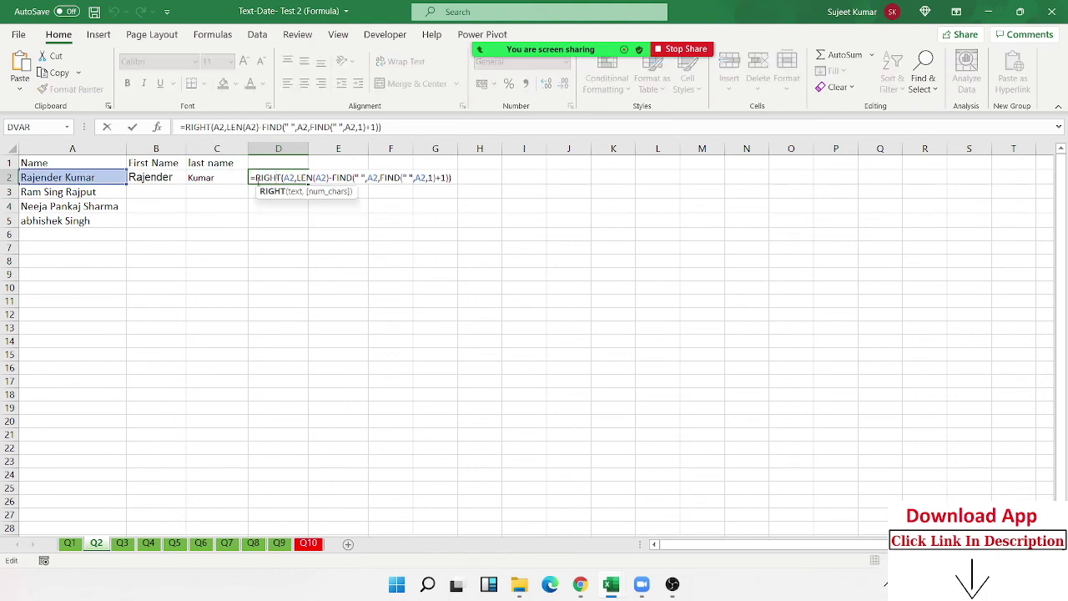
{"action": "key", "text": "shift+End"}
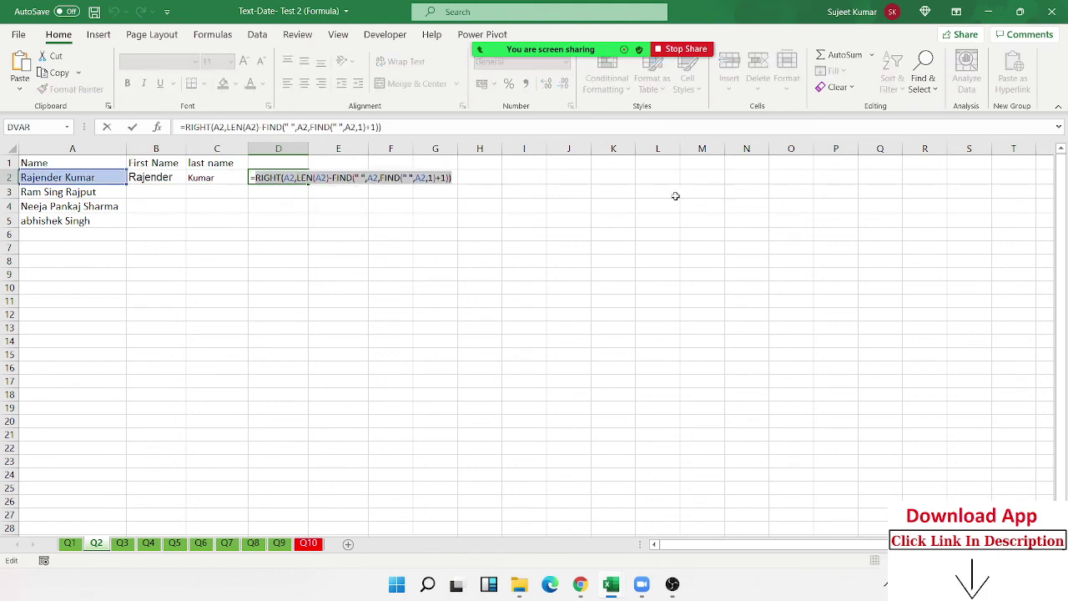
{"action": "key", "text": "Escape"}
{"action": "double_click", "coordinate": [334, 177]}
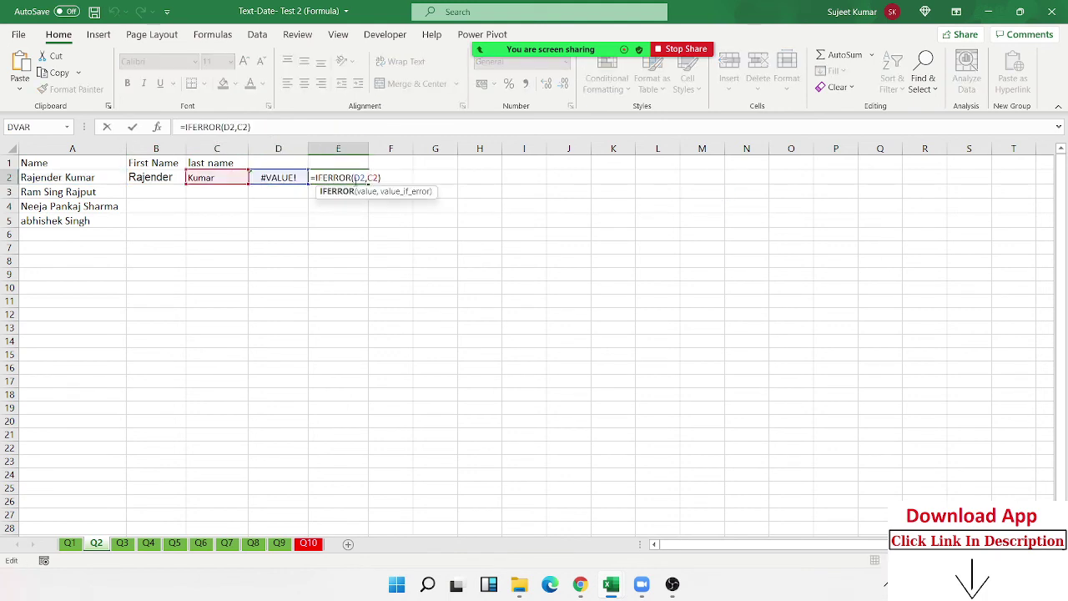
{"action": "left_click_drag", "start_coordinate": [354, 178], "coordinate": [367, 177]}
{"action": "type", "text": "RIGHT(A2,LEN(A2)-FIND(\" \",A2,FIND(\" \",A2,1)+1))"}
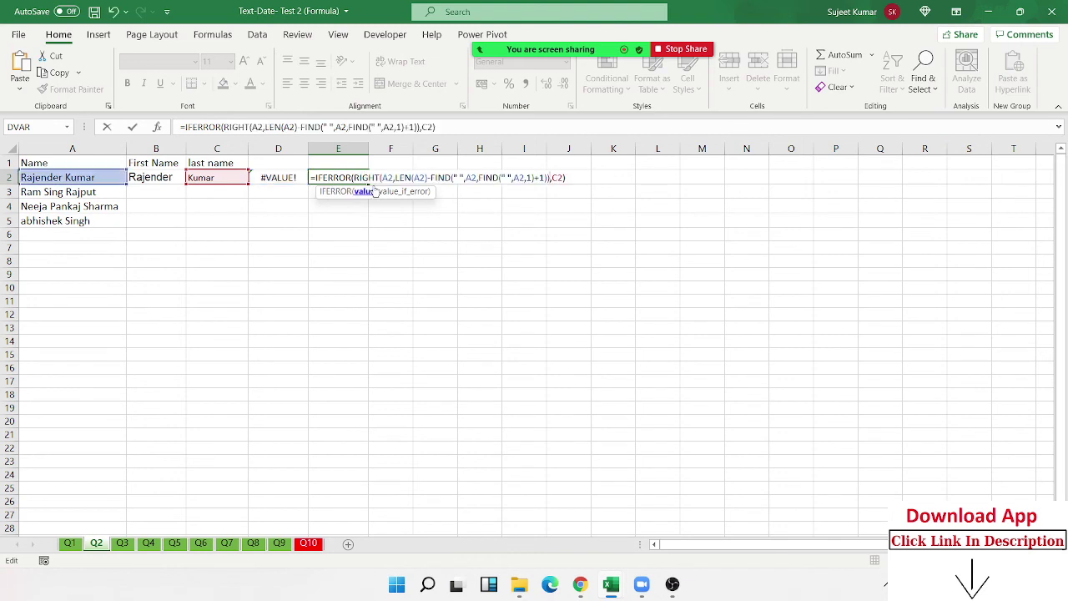
{"action": "key", "text": "Return"}
- Replace the C2 reference in E2's IFERROR with C2's formula, giving Kumar
{"action": "left_click", "coordinate": [220, 180]}
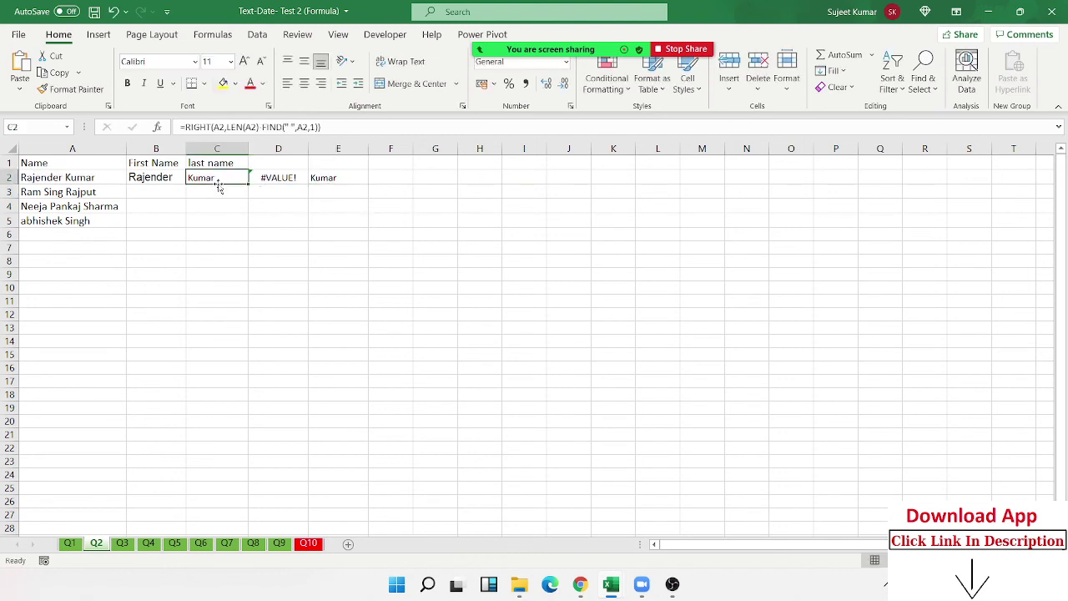
{"action": "double_click", "coordinate": [219, 177]}
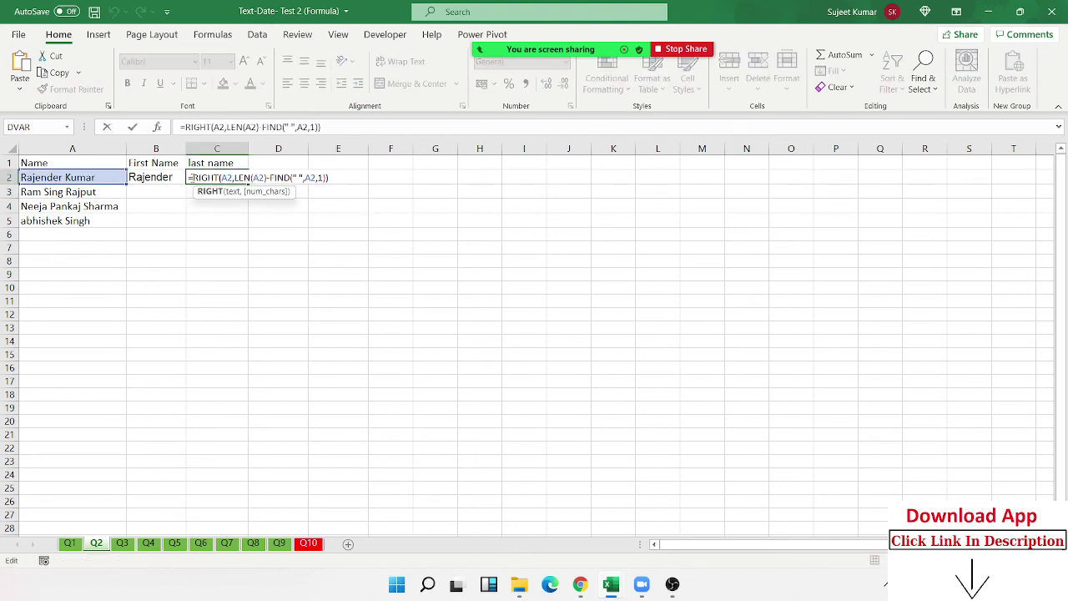
{"action": "key", "text": "Escape"}
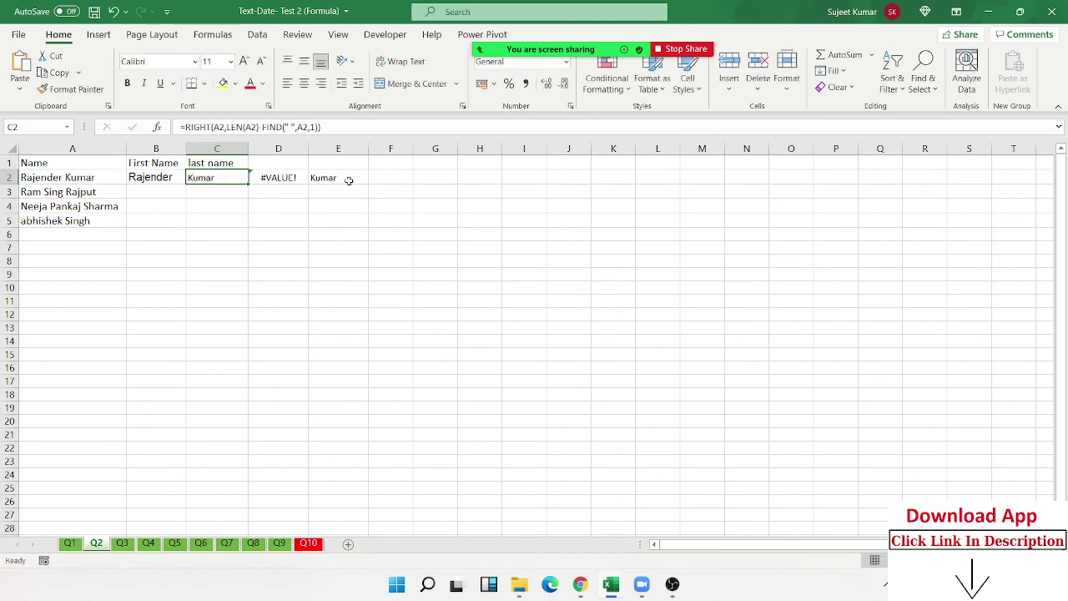
{"action": "double_click", "coordinate": [349, 180]}
{"action": "double_click", "coordinate": [555, 178]}
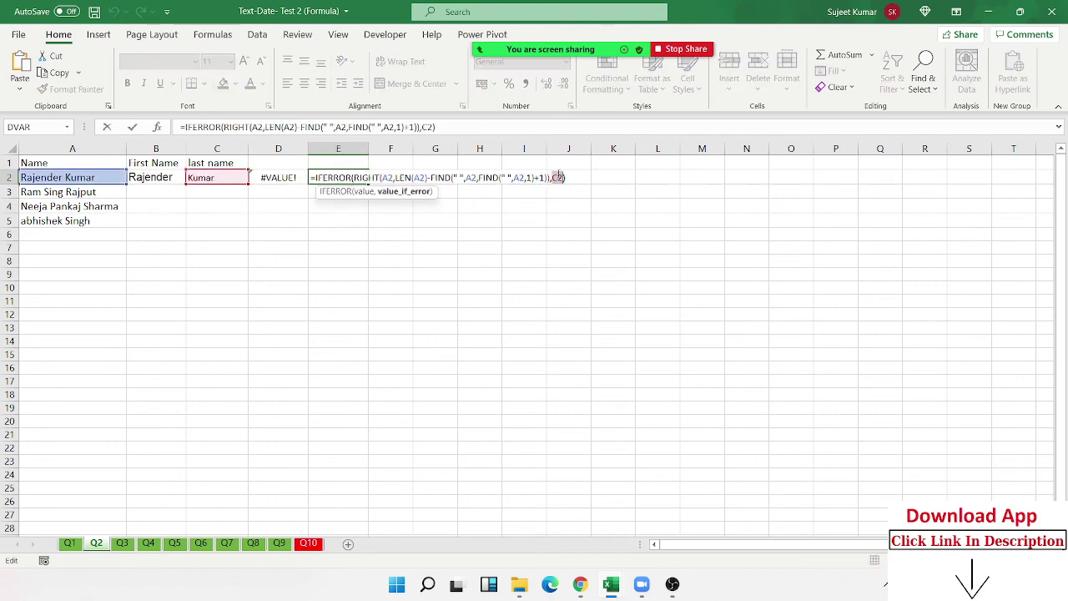
{"action": "type", "text": "RIGHT(A2,LEN(A2)-FIND(\" \",A2,1))"}
{"action": "key", "text": "Return"}
- Delete the old helper formulas in C2 and D2
{"action": "key", "text": "Up"}
{"action": "key", "text": "Left"}
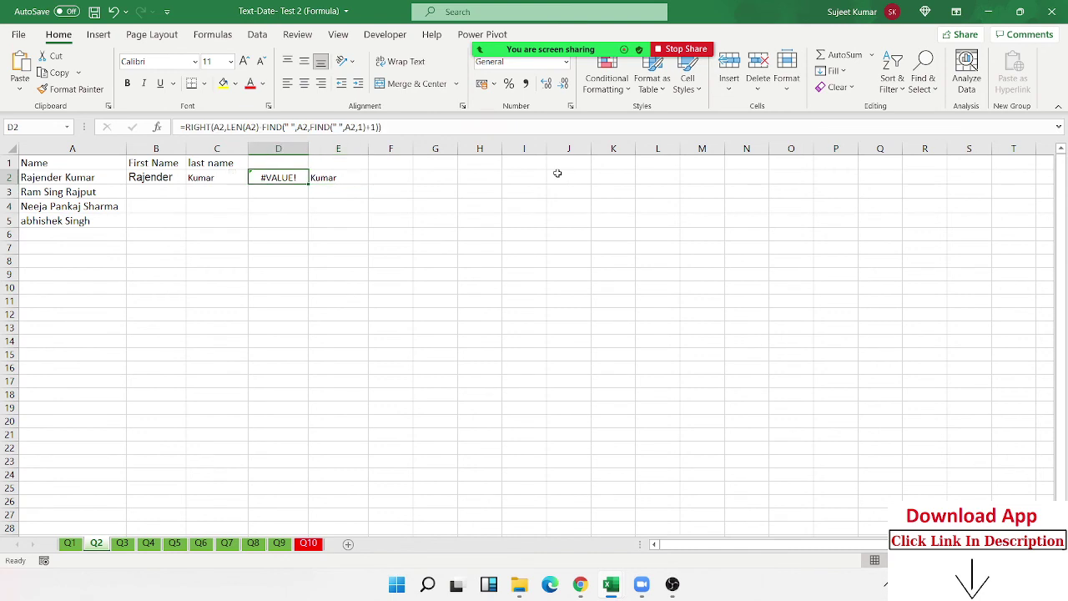
{"action": "key", "text": "shift+Left"}
{"action": "key", "text": "Delete"}
{"action": "key", "text": "Right"}
- Move the nested formula from E2 into C2, then fill B2:C2 down to row 5
{"action": "key", "text": "ctrl+x"}
{"action": "key", "text": "Left"}
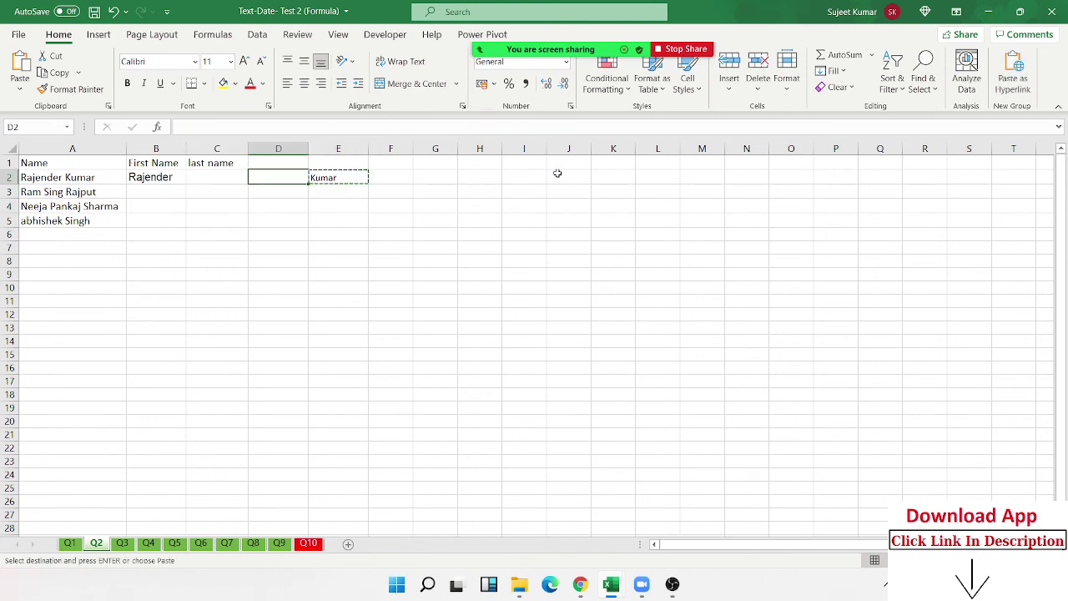
{"action": "key", "text": "Left"}
{"action": "key", "text": "ctrl+v"}
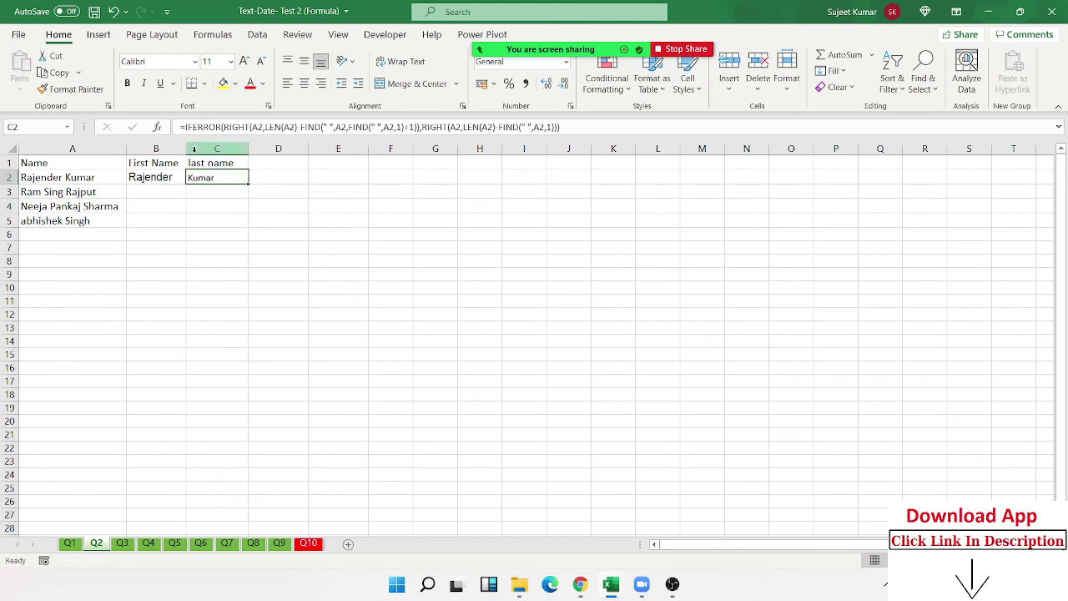
{"action": "left_click_drag", "start_coordinate": [152, 178], "coordinate": [213, 179]}
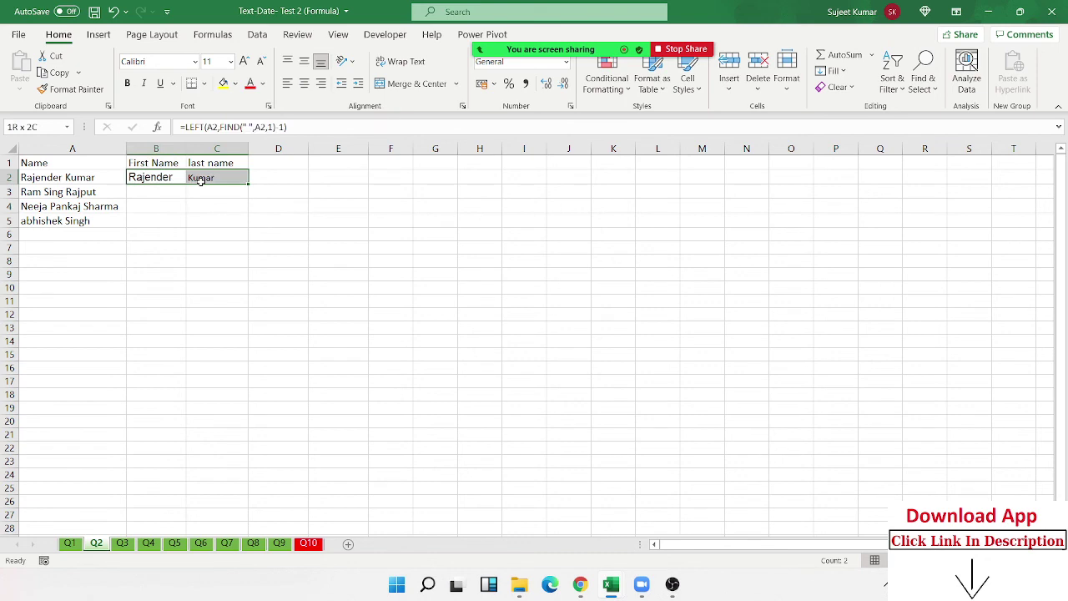
{"action": "double_click", "coordinate": [248, 184]}
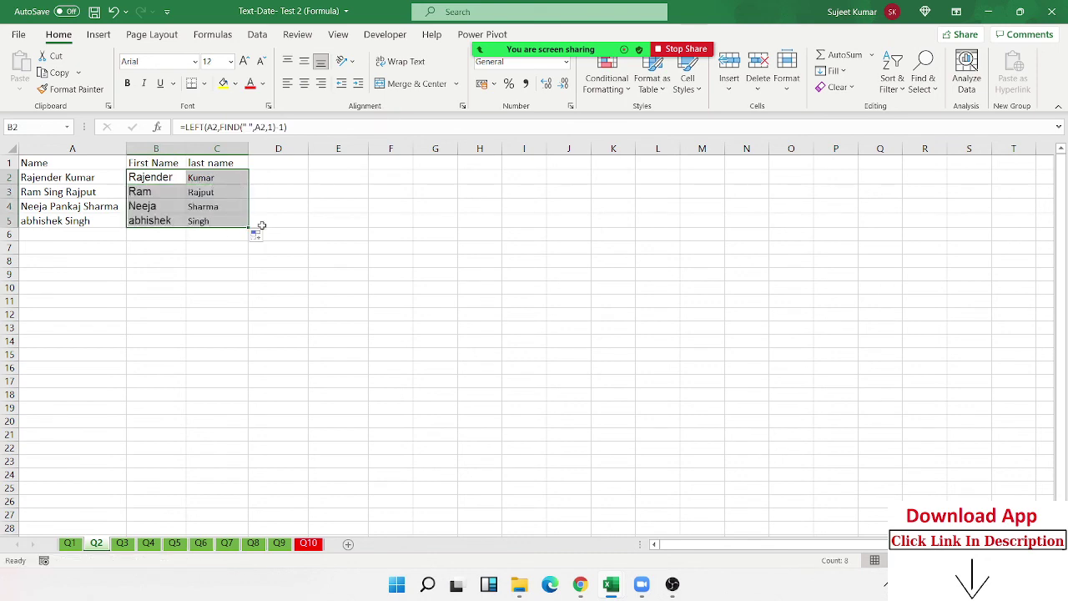
{"action": "mouse_move", "coordinate": [526, 46]}
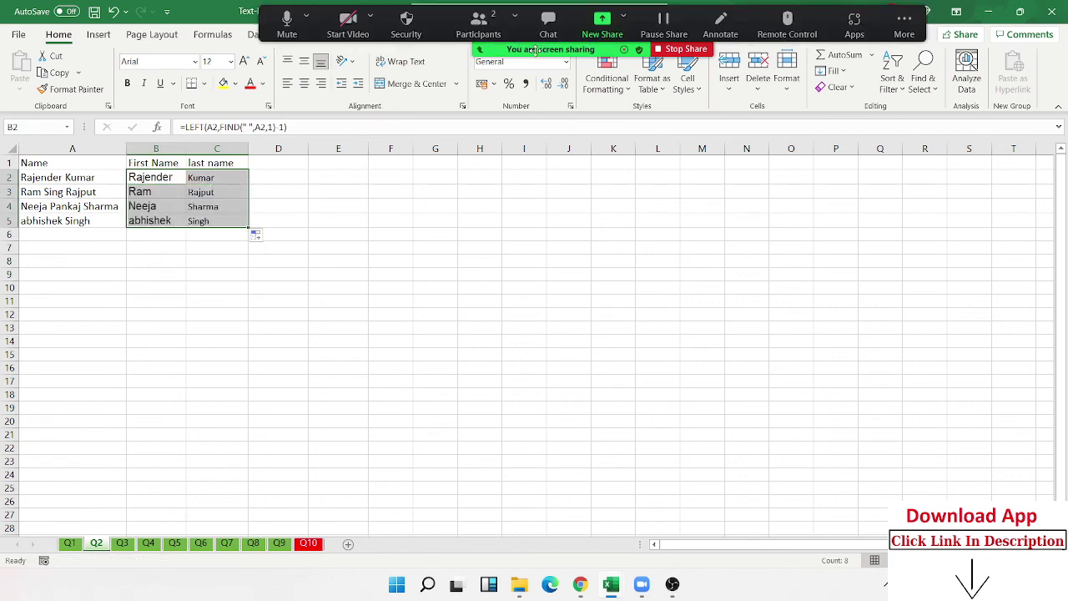
{"action": "left_click", "coordinate": [299, 31]}
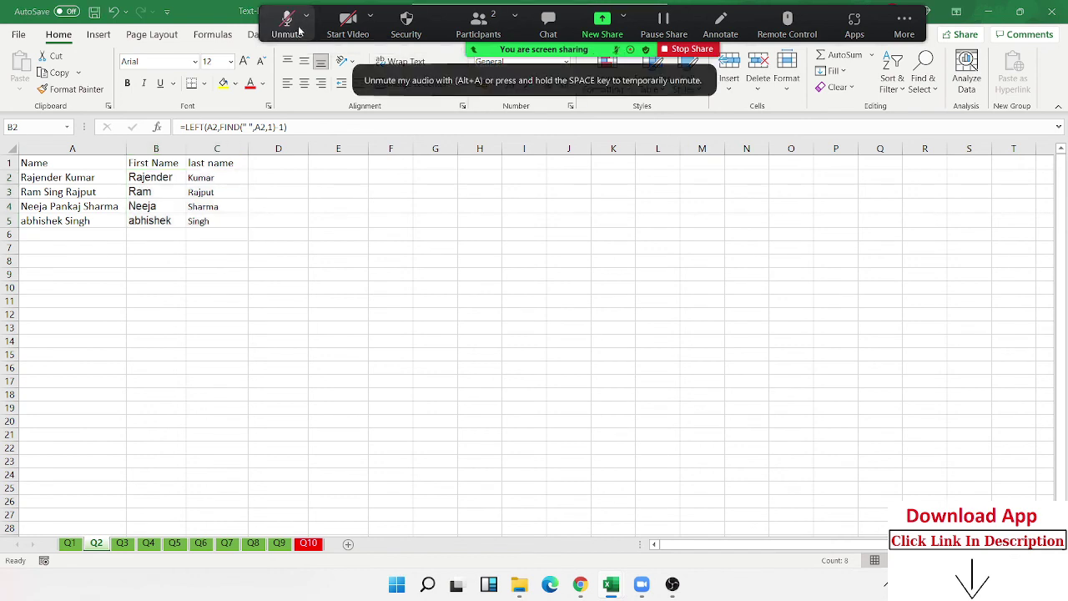